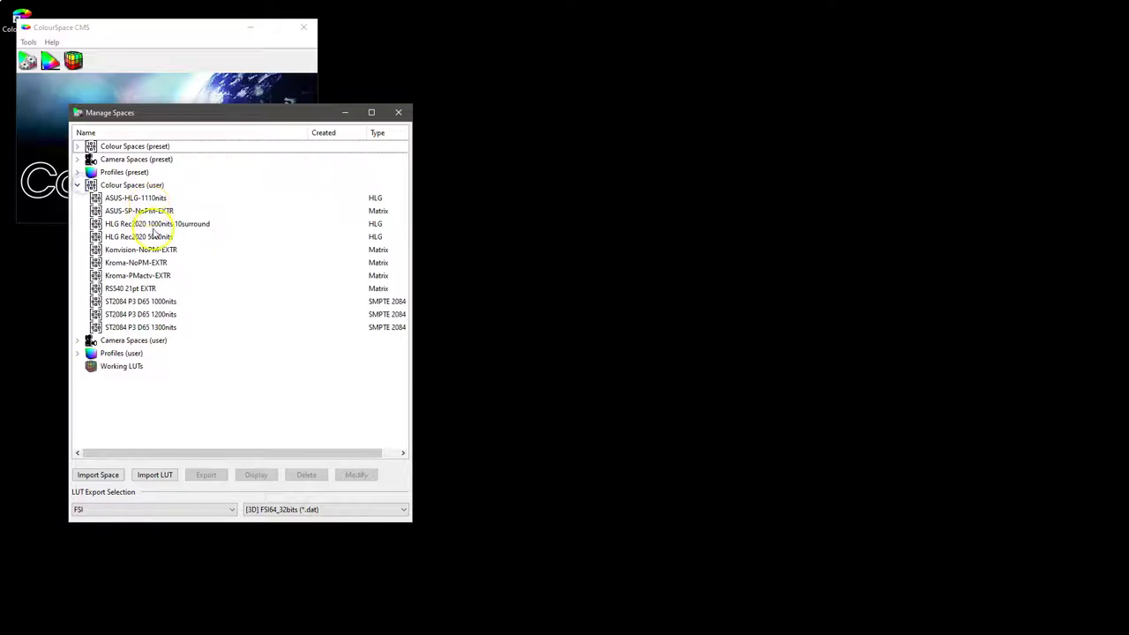
Browse the user camera spaces (Arri Alexa - ToneMed) and user profiles, then check LUT export formats
left_click(78, 185)
left_click(78, 198)
left_click(128, 211)
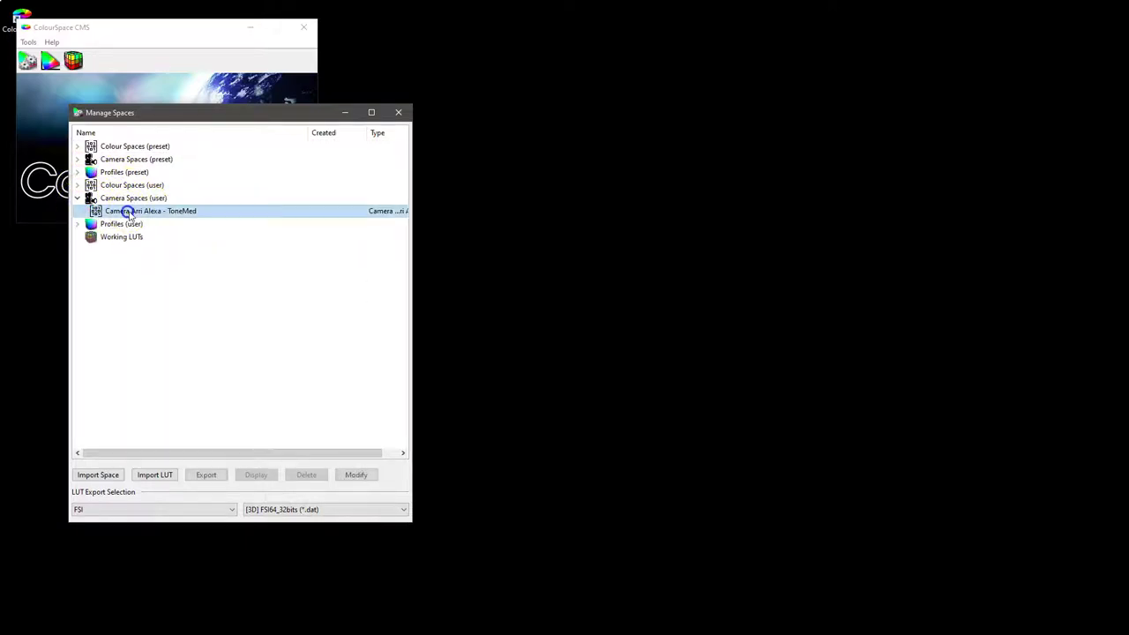
left_click(78, 198)
left_click(78, 211)
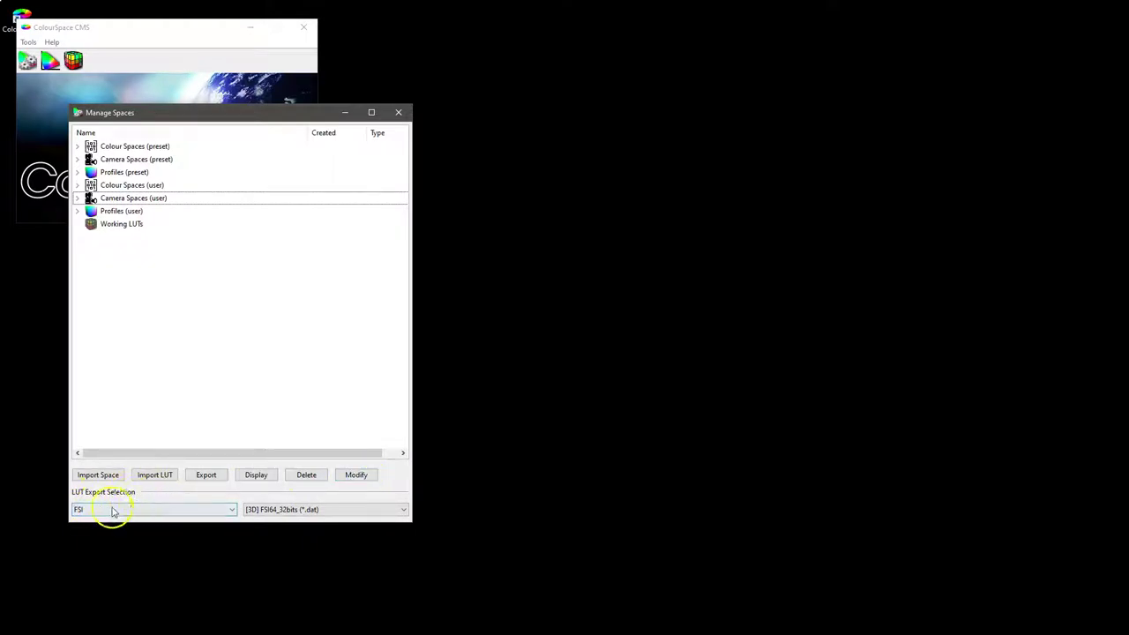
left_click(216, 512)
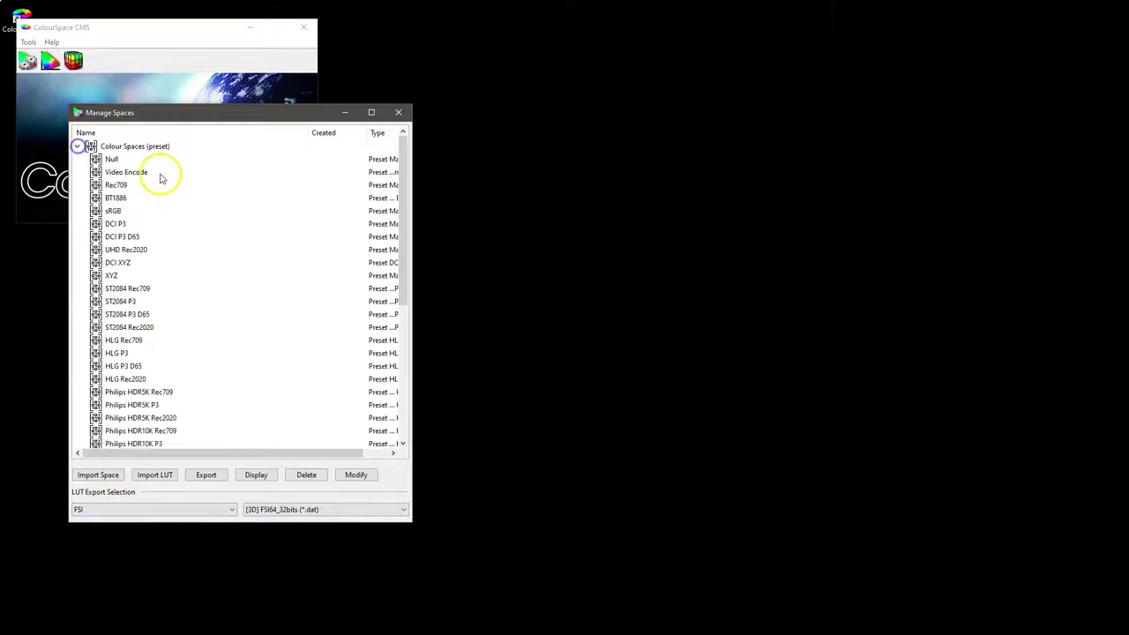
Sort the spaces library by name and browse presets, selecting Rec709 then sRGB
left_click(106, 134)
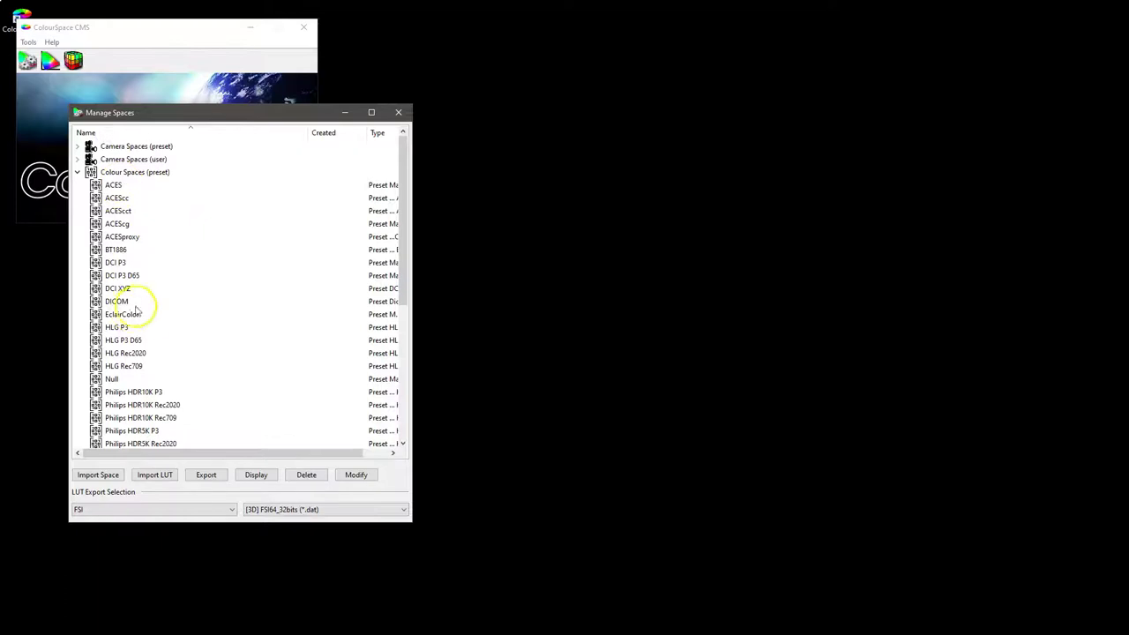
scroll(141, 304, "down", 6)
scroll(141, 315, "up", 3)
scroll(139, 323, "up", 1)
scroll(132, 334, "down", 2)
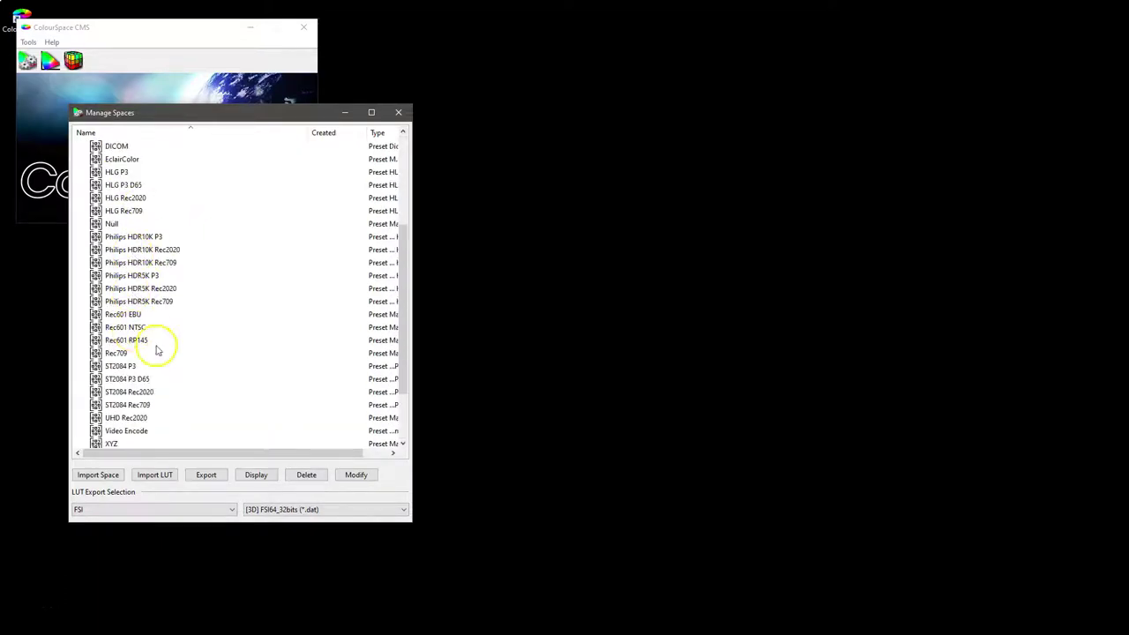
left_click(123, 355)
scroll(163, 362, "down", 2)
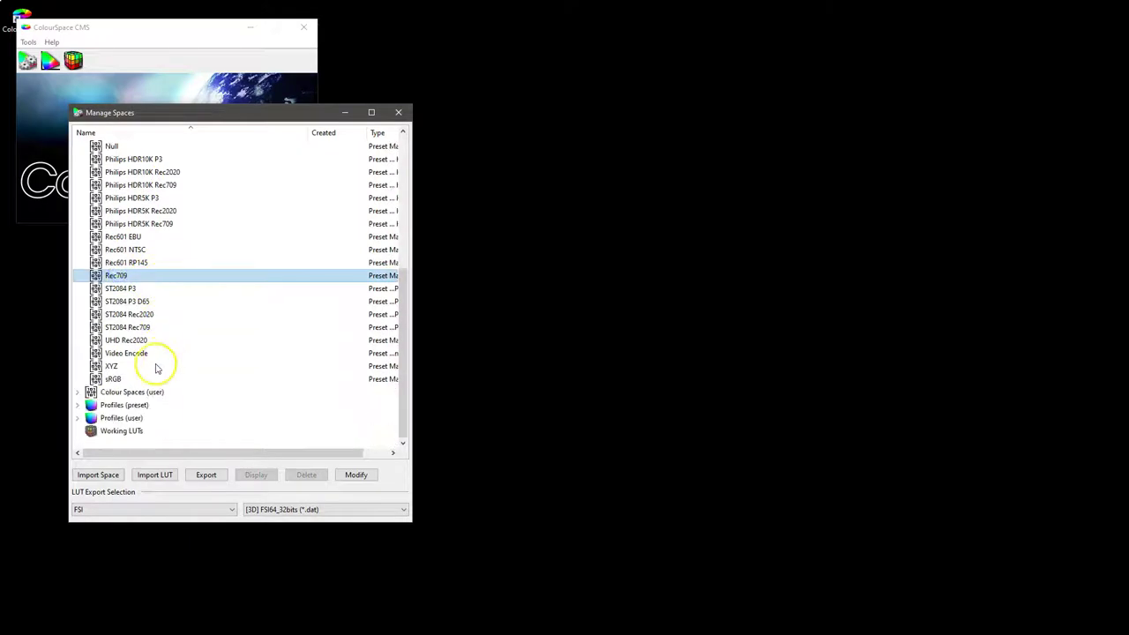
left_click(116, 378)
Compare the BT1886 and ST2084 presets (P3, P3 D65, Rec709, Rec2020)
scroll(201, 386, "up", 5)
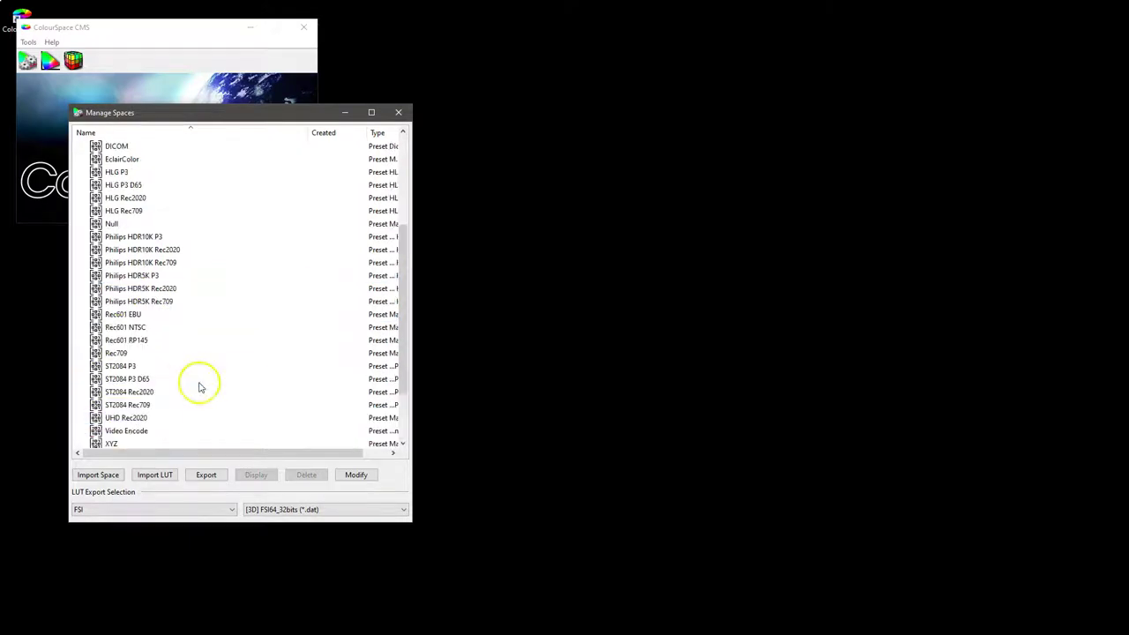
scroll(177, 373, "down", 5)
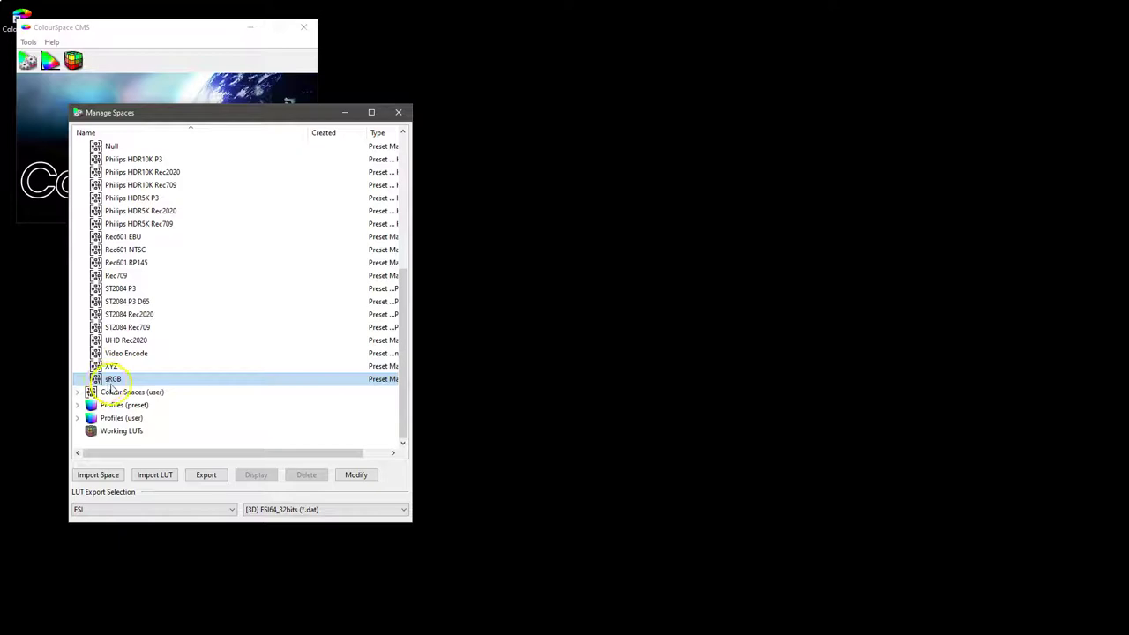
scroll(142, 348, "up", 6)
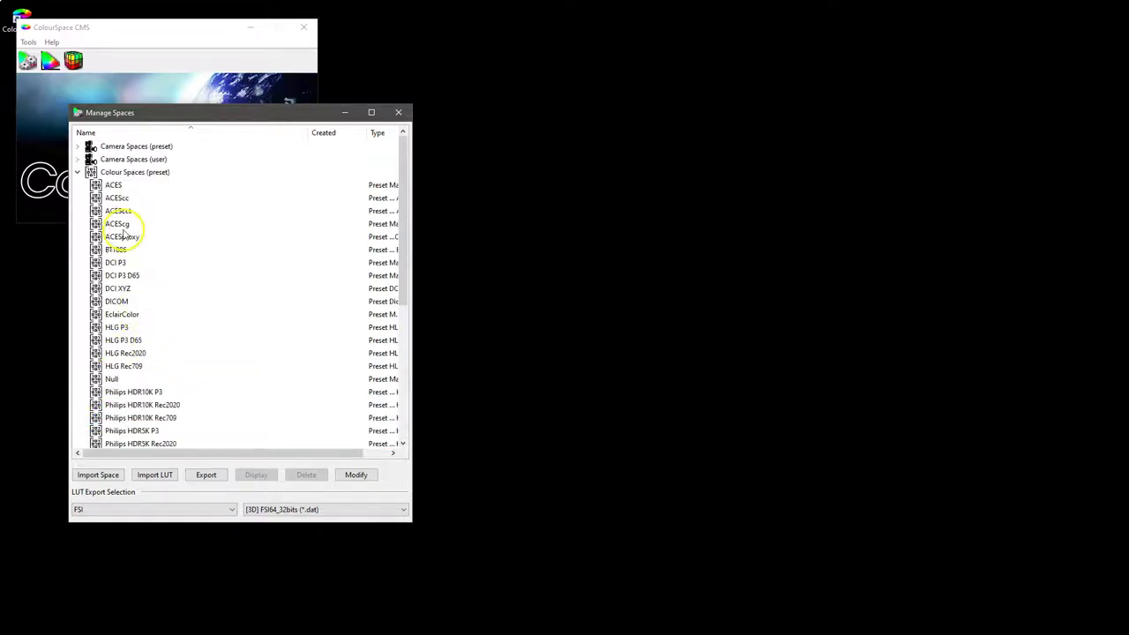
left_click(152, 252)
scroll(157, 255, "down", 6)
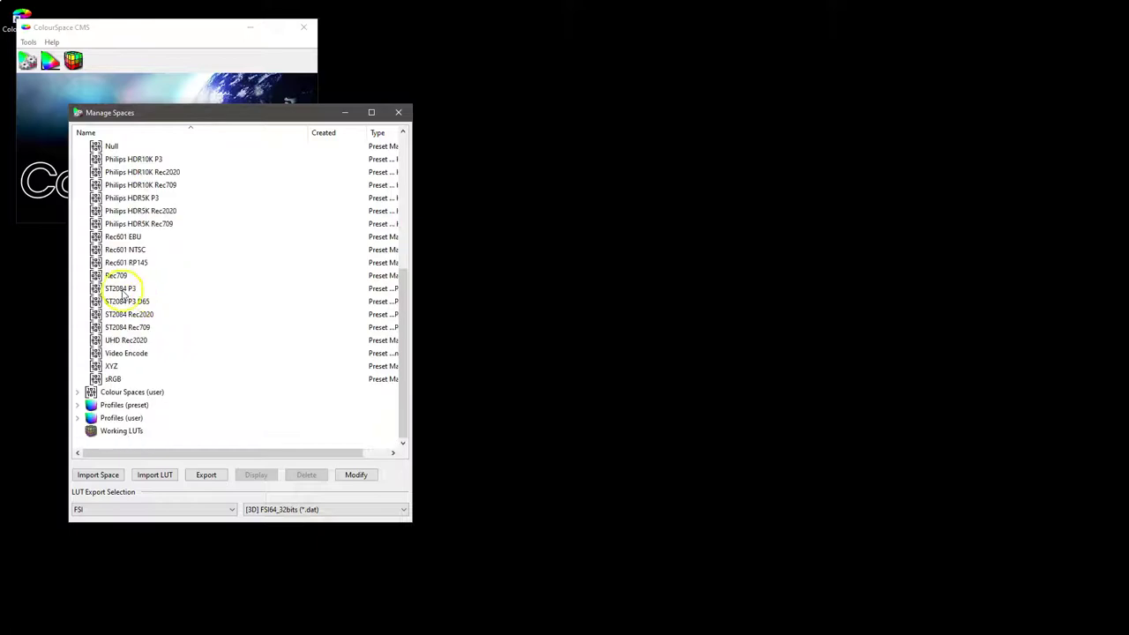
left_click(144, 301)
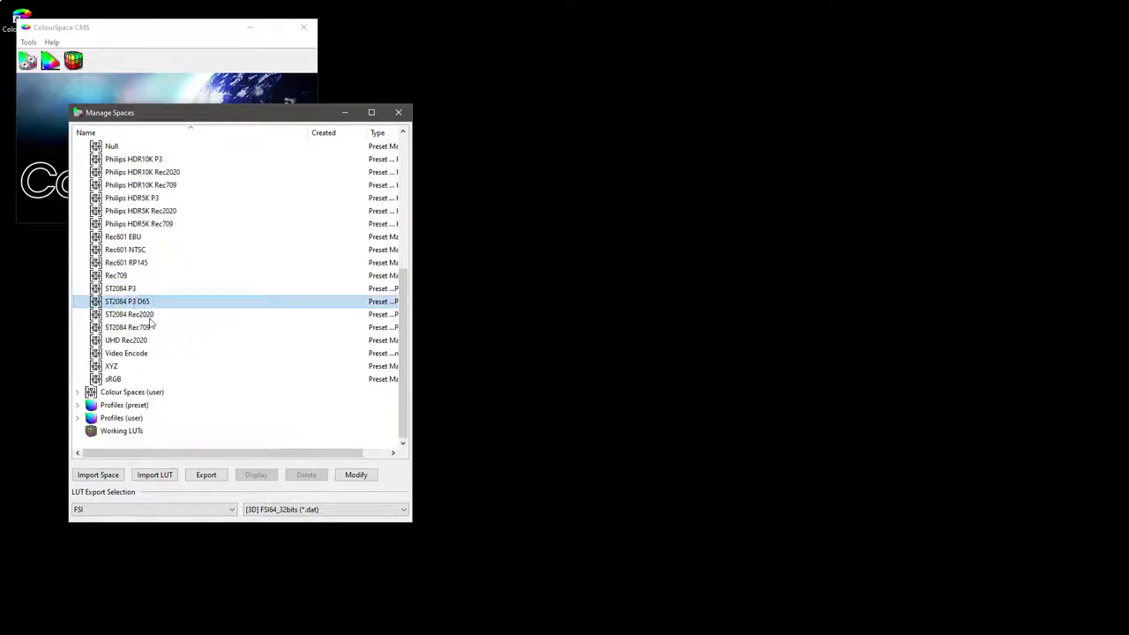
left_click(149, 327)
left_click(149, 316)
left_click(146, 291)
left_click(157, 315)
left_click(146, 301)
Scroll back through the presets and settle on Rec709
scroll(151, 298, "up", 7)
scroll(164, 307, "down", 7)
scroll(132, 365, "up", 3)
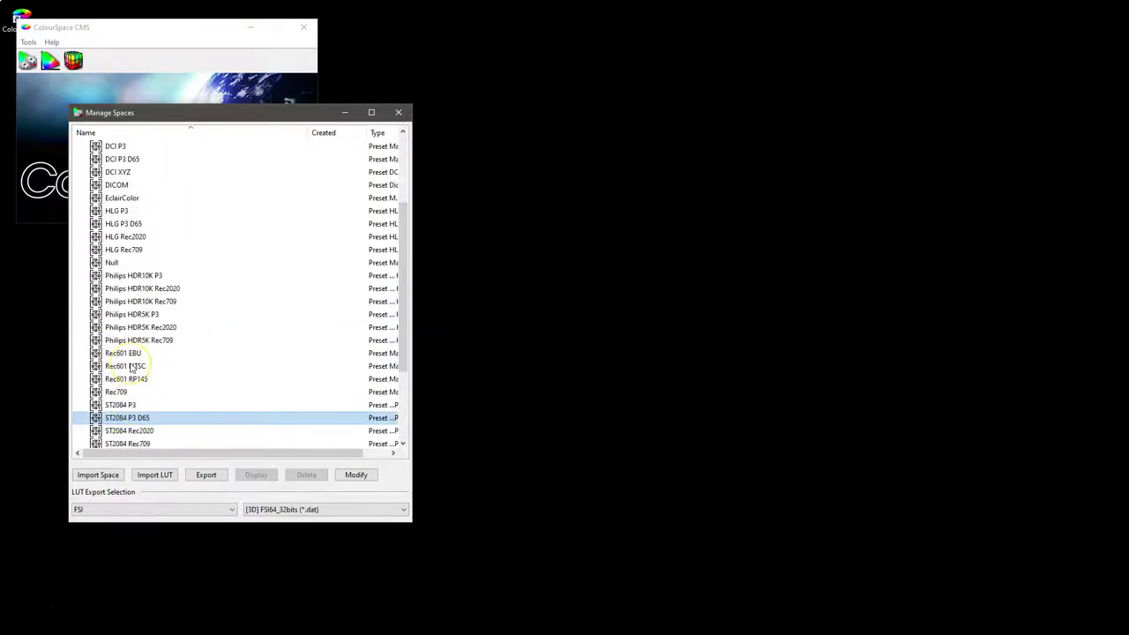
scroll(137, 357, "down", 2)
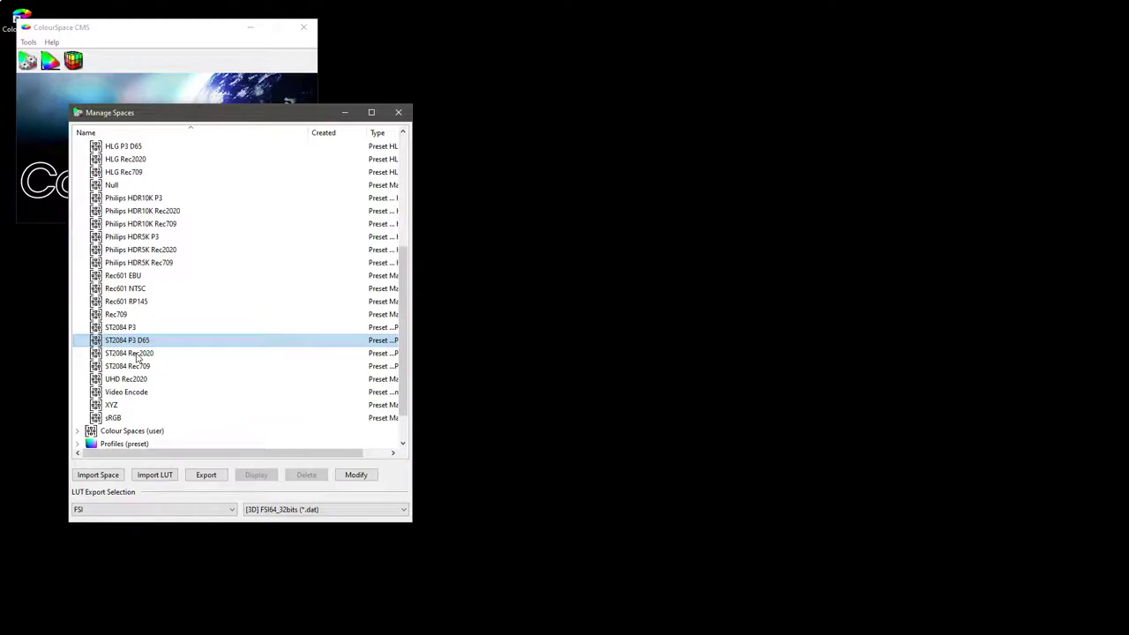
scroll(137, 358, "up", 4)
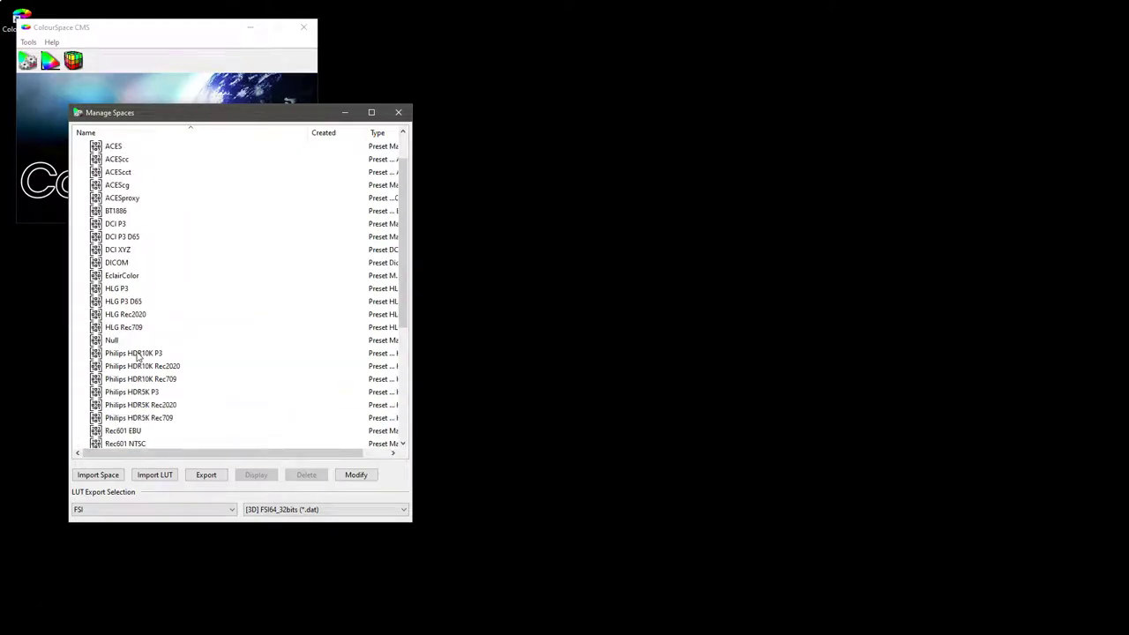
scroll(137, 355, "down", 2)
left_click(127, 392)
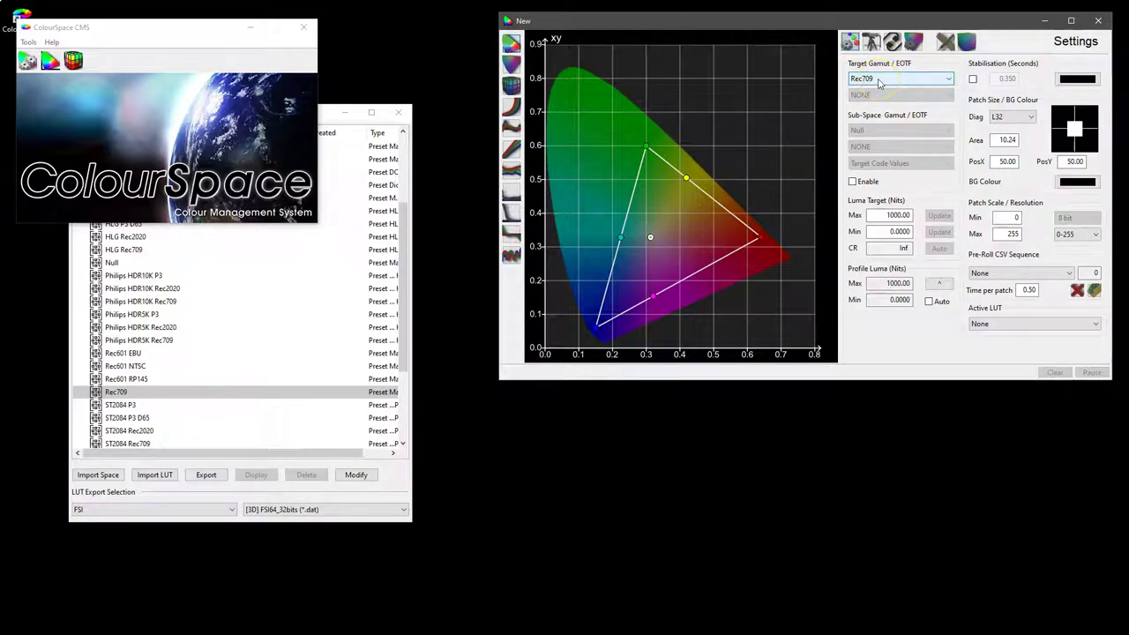
Close the Rec709 gamut chart and open the Rec709 space for modification
left_click(1099, 19)
left_click(126, 397)
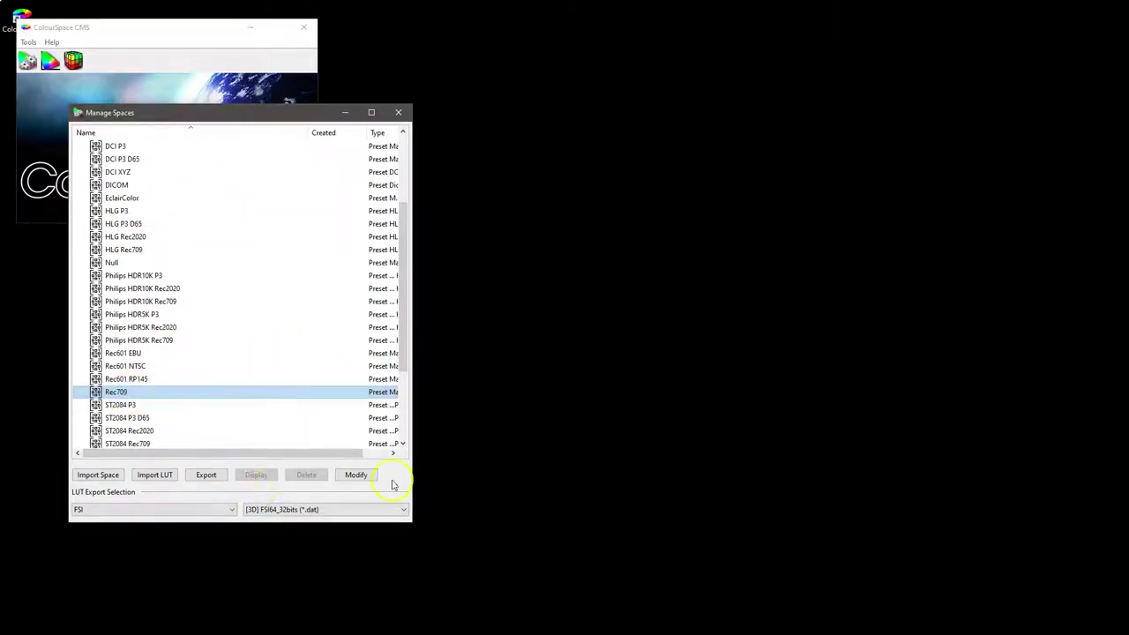
left_click(358, 474)
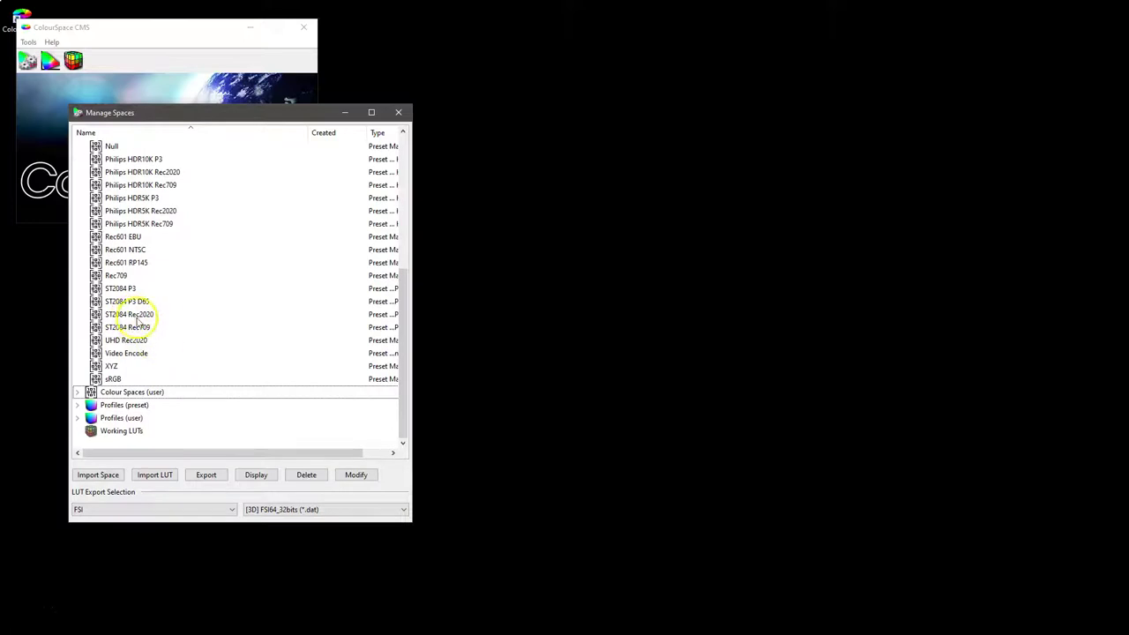
Open the ST2084 Rec2020 preset's settings and place them beside the library
left_click(137, 316)
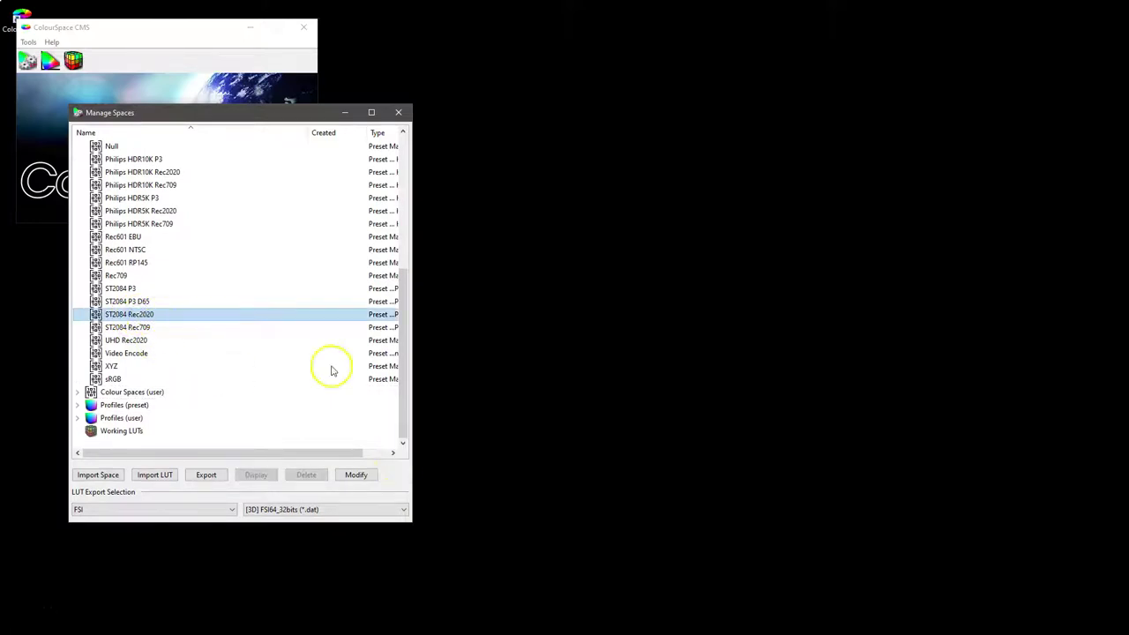
left_click(357, 480)
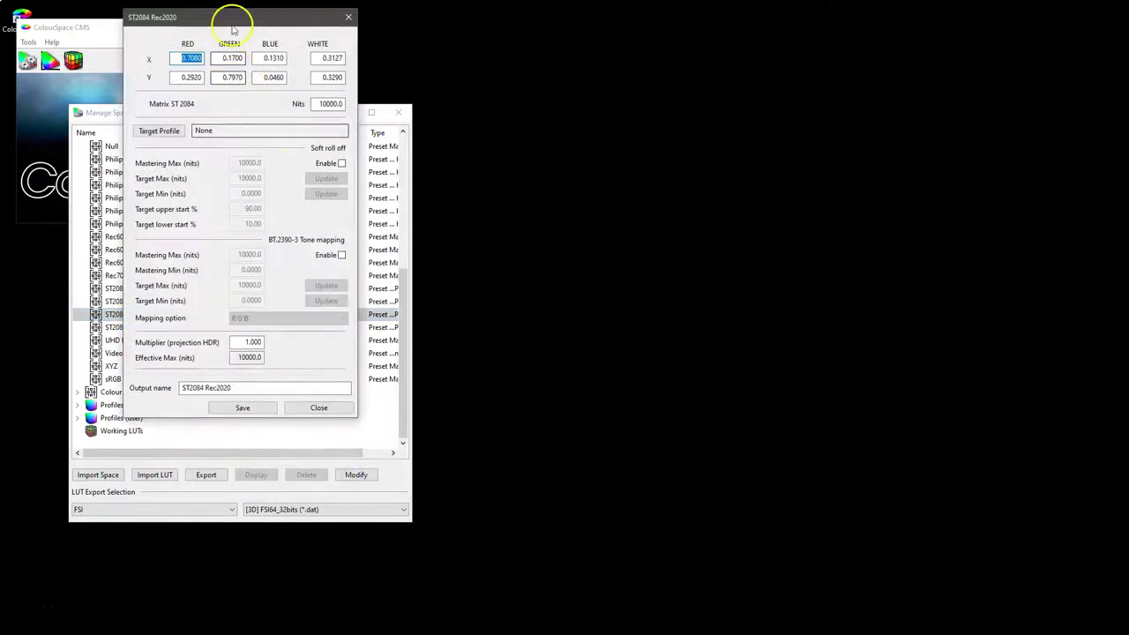
left_click_drag(237, 24, 560, 77)
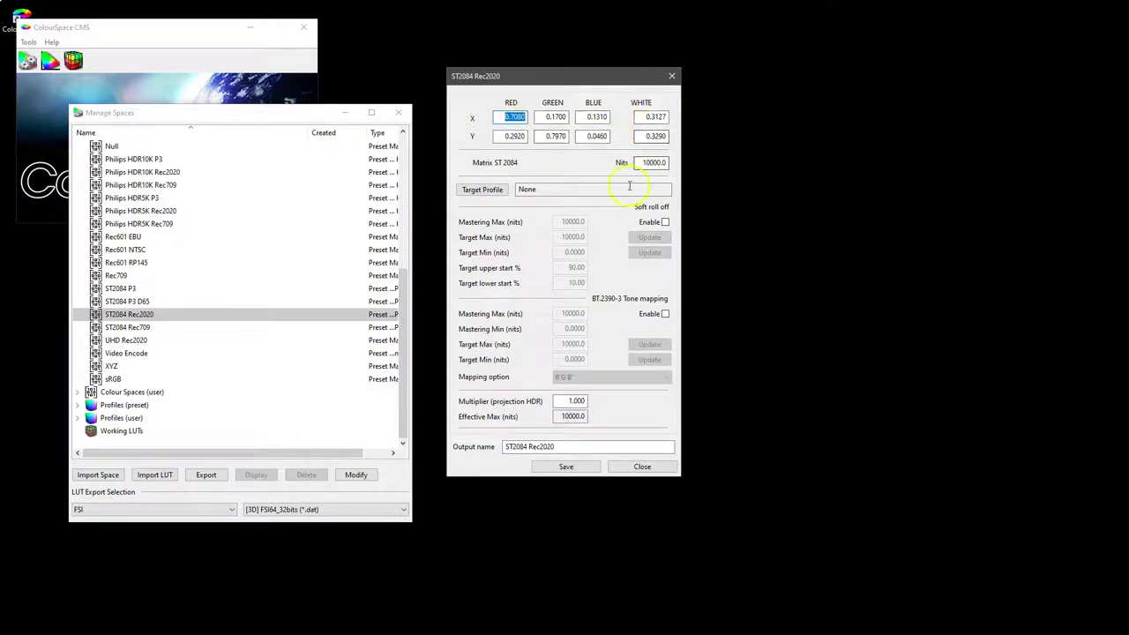
Change the peak luminance from 10000 to 1200 nits and select the output name field
left_click_drag(646, 164, 668, 163)
left_click(644, 163)
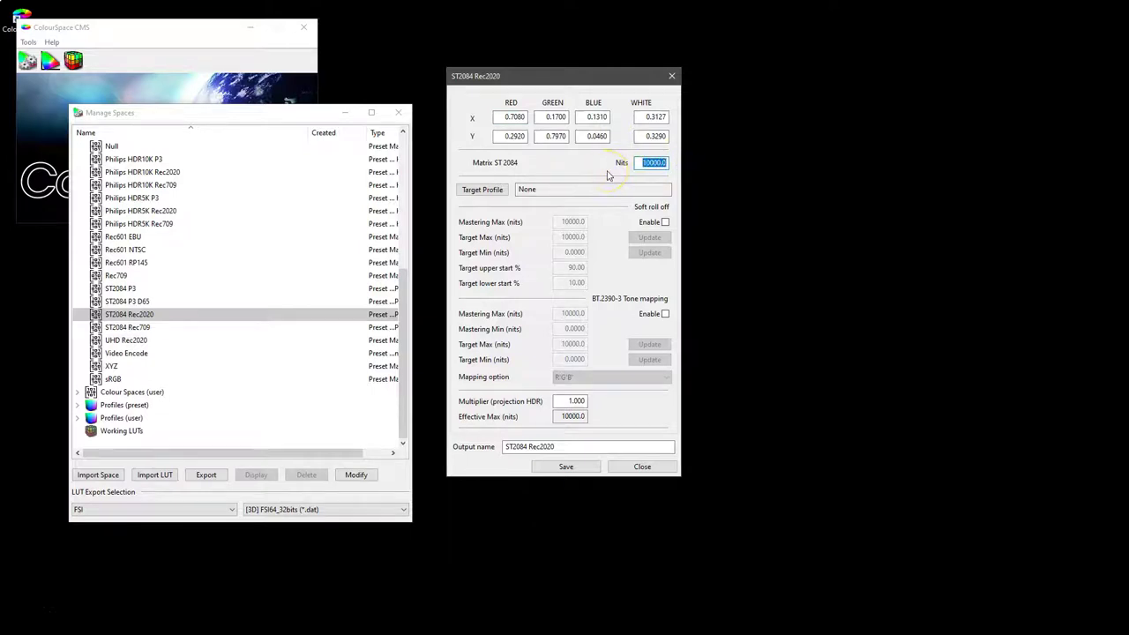
left_click(703, 189)
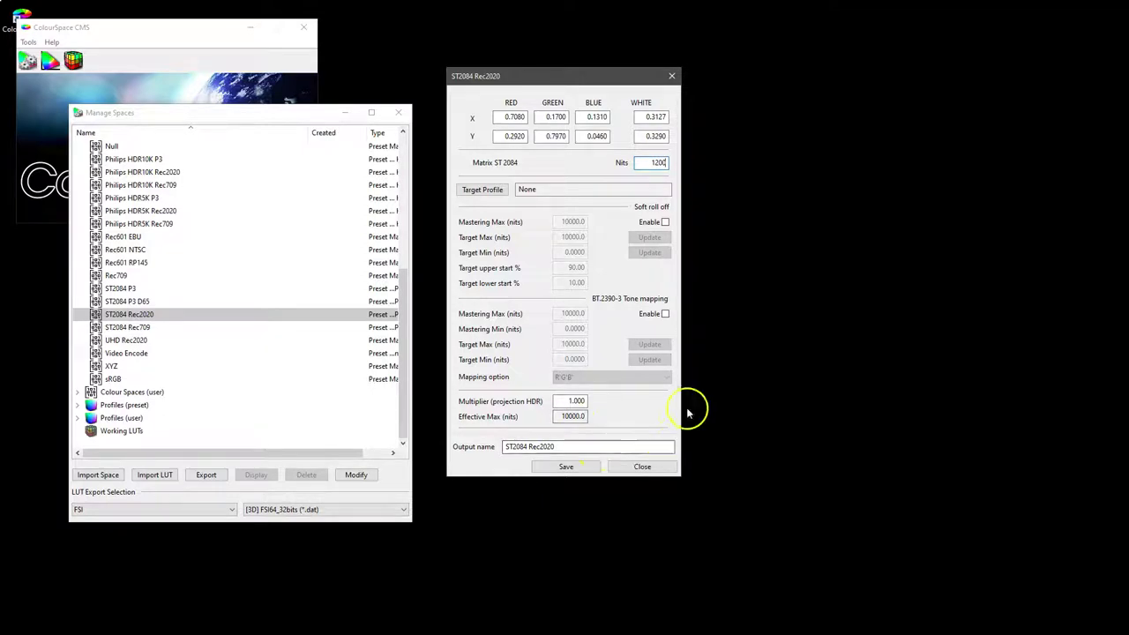
key("Return")
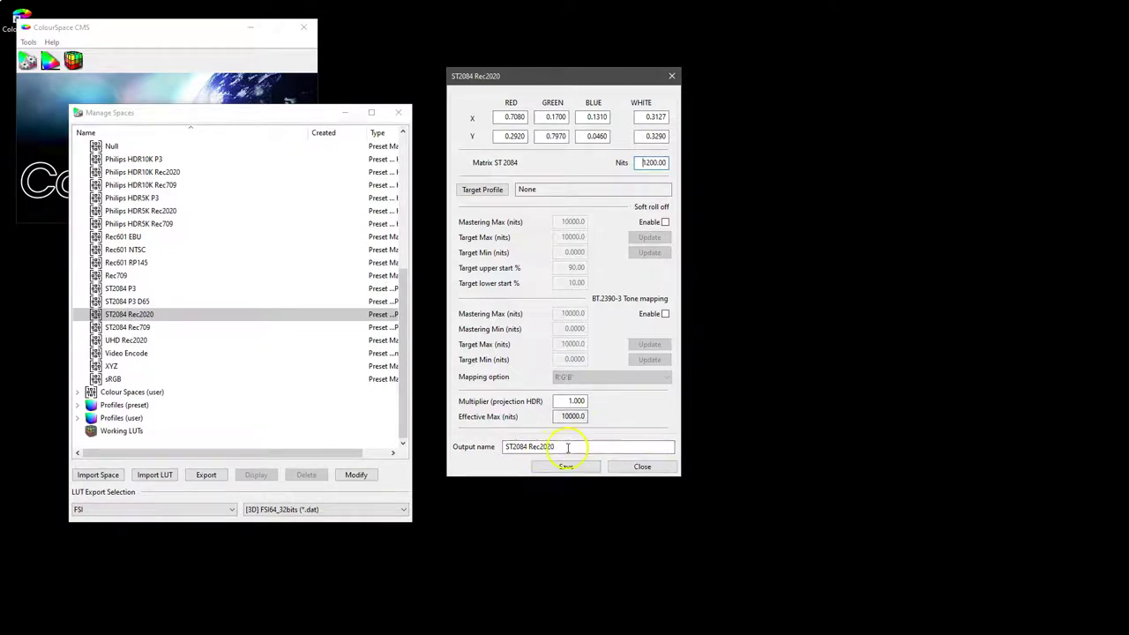
left_click(567, 447)
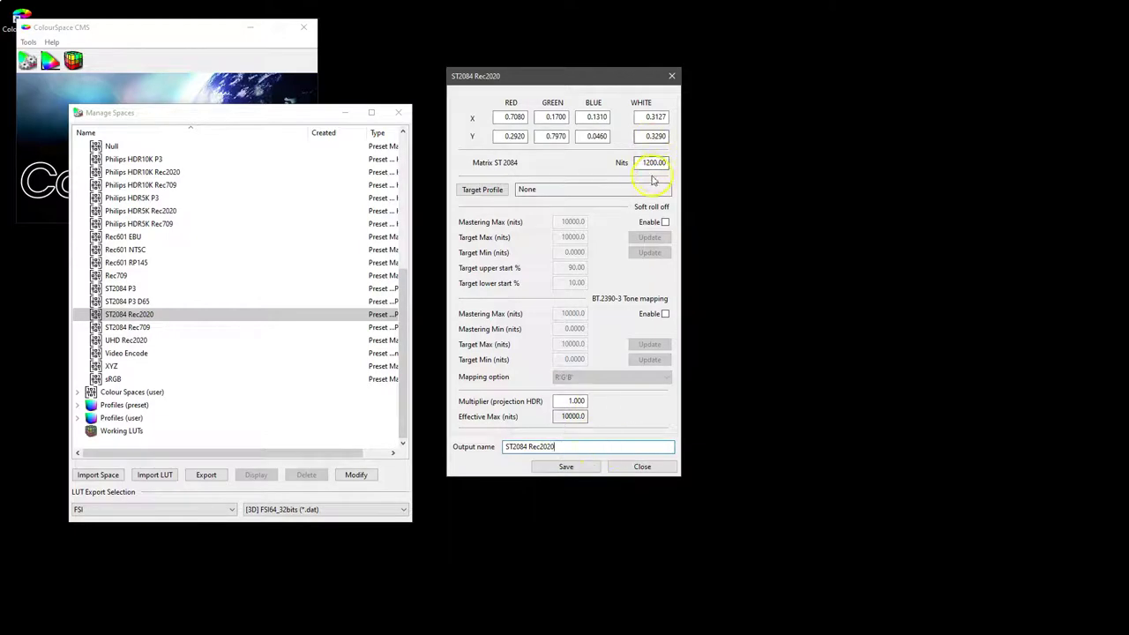
left_click(569, 449)
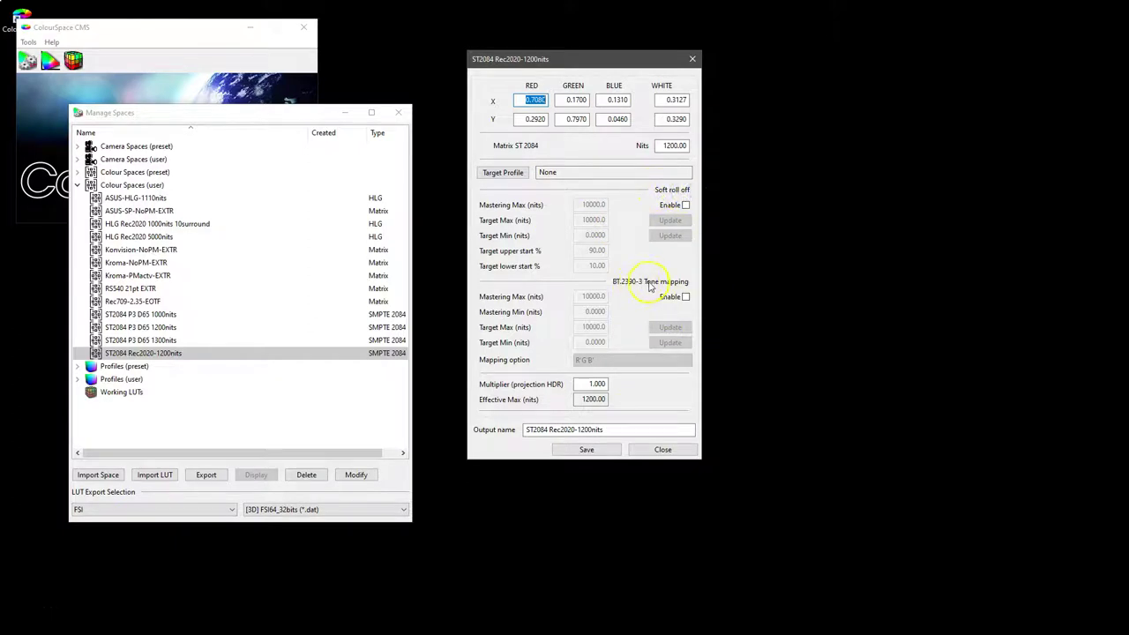
Toggle soft roll-off on and back off, then enable BT.2390-3 tone mapping
left_click(686, 205)
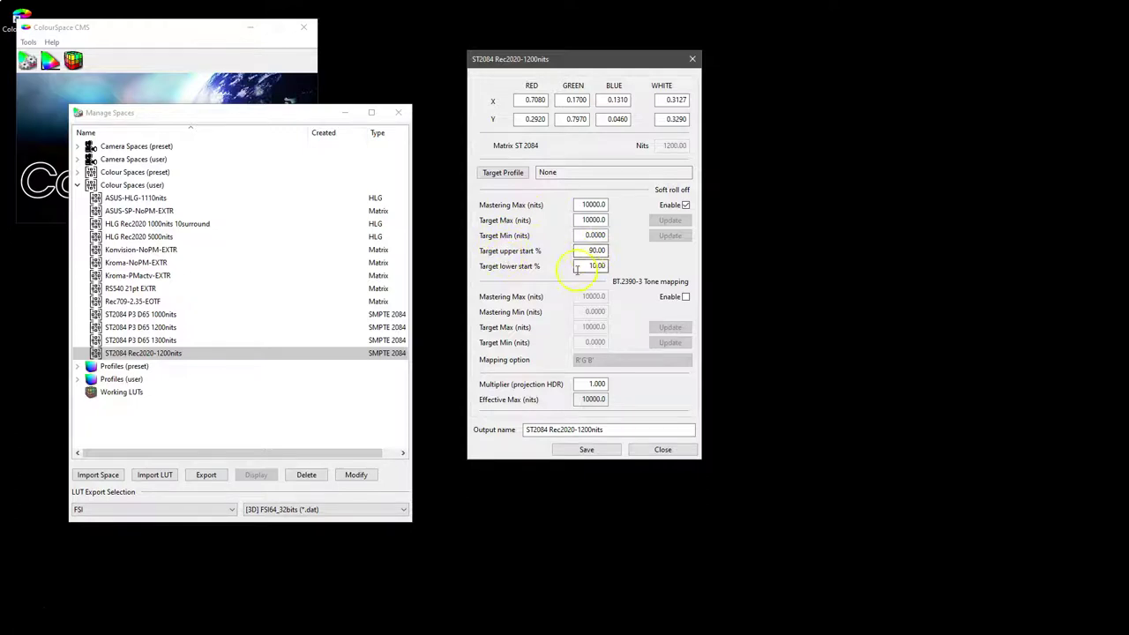
left_click(686, 205)
left_click(685, 296)
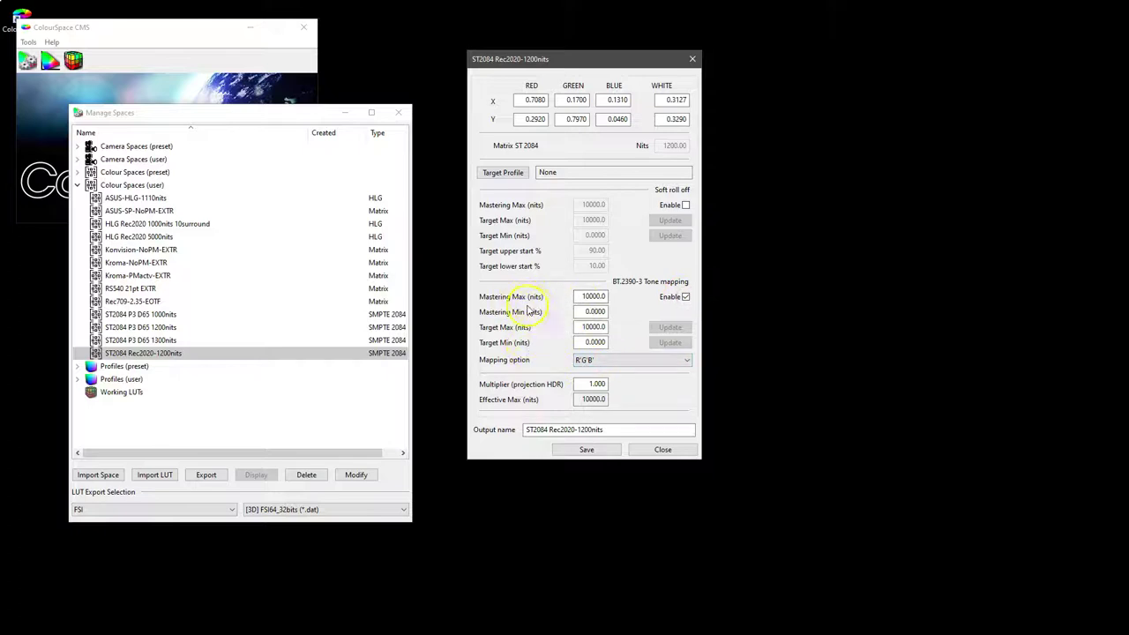
left_click(593, 327)
Try Y'C'bC'r, YRGB, R'G'B' and ICtCp mapping, ending on ICtCp, then disable tone mapping
left_click(616, 362)
left_click(617, 362)
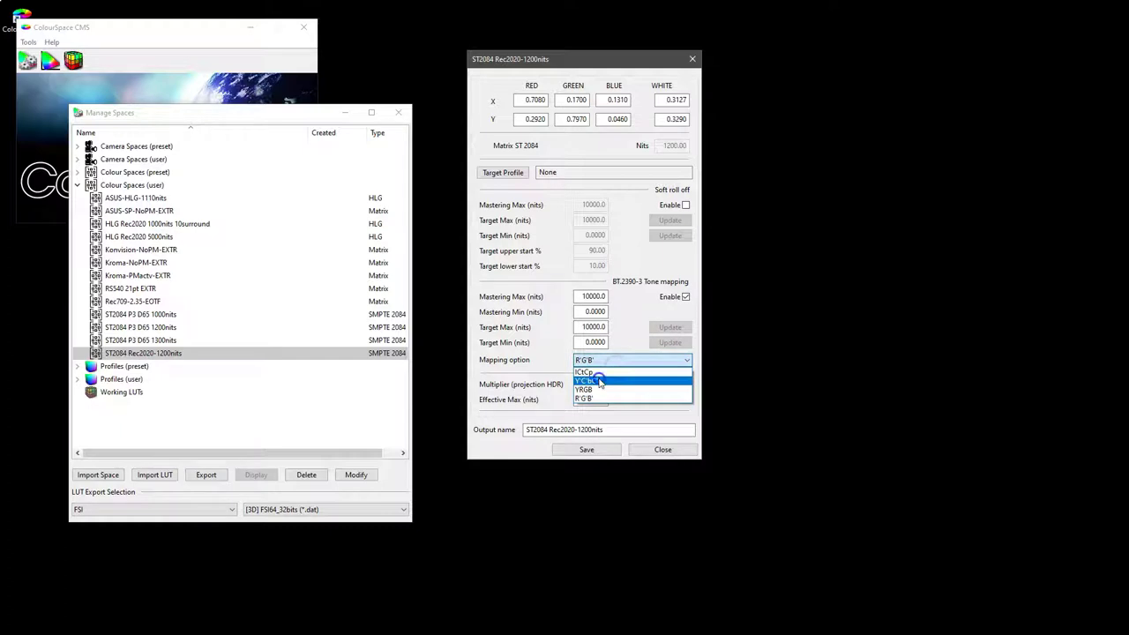
left_click(591, 381)
left_click(596, 361)
left_click(598, 390)
left_click(596, 361)
left_click(587, 398)
left_click(589, 362)
left_click(591, 371)
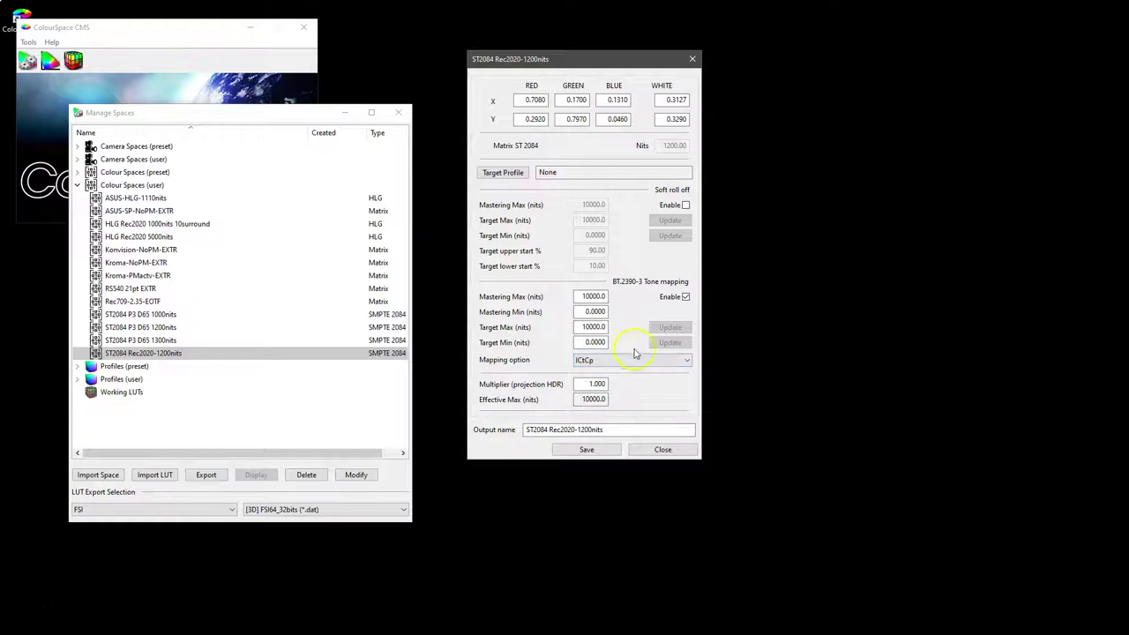
left_click(686, 297)
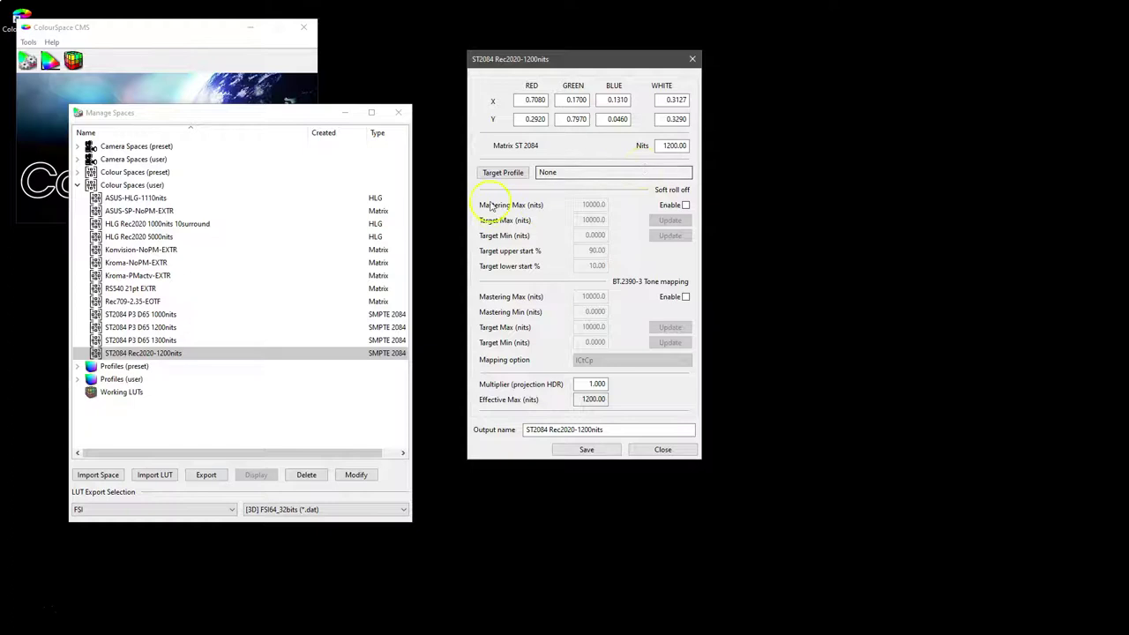
Target ASUS-HDR-User2, update Target Max (1311.53) and Target Min, then close without saving
left_click(504, 174)
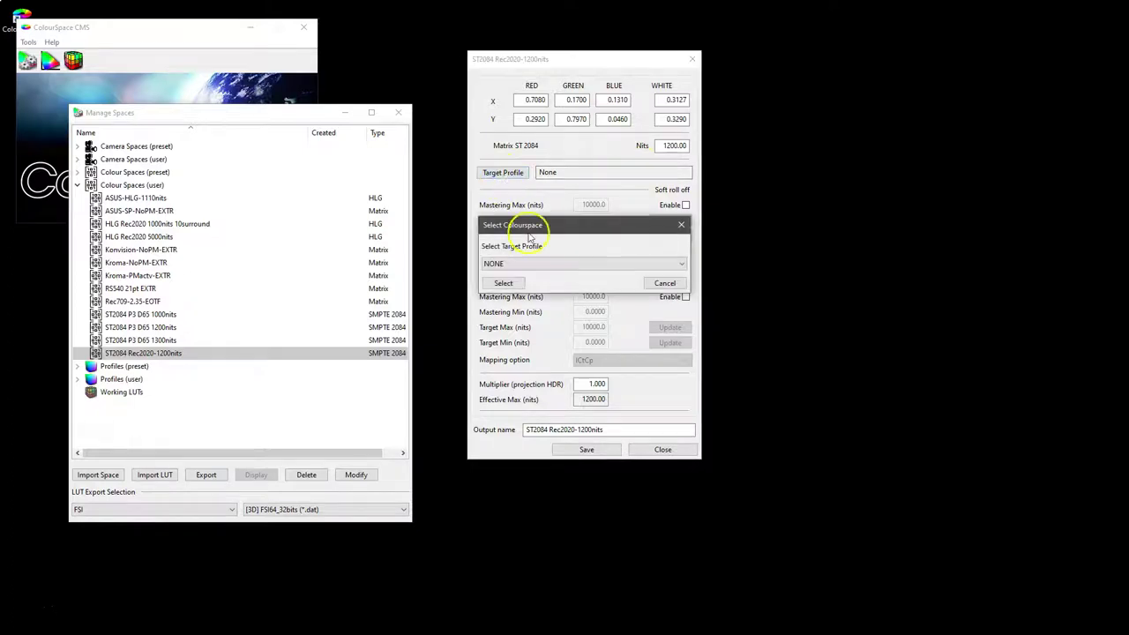
left_click(522, 264)
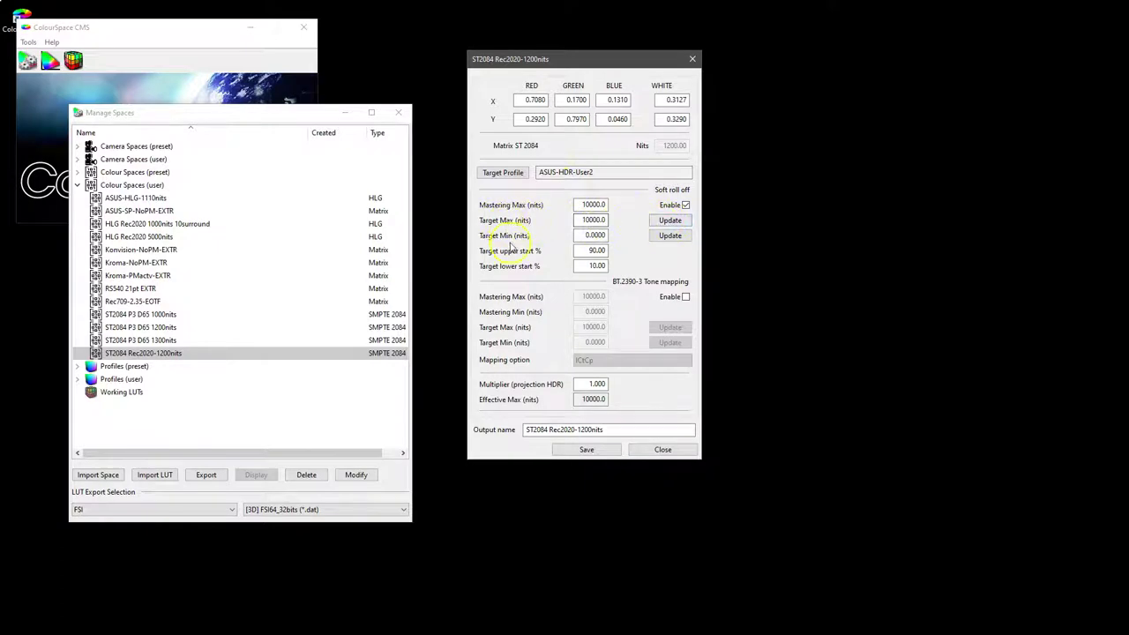
left_click(670, 219)
left_click(670, 235)
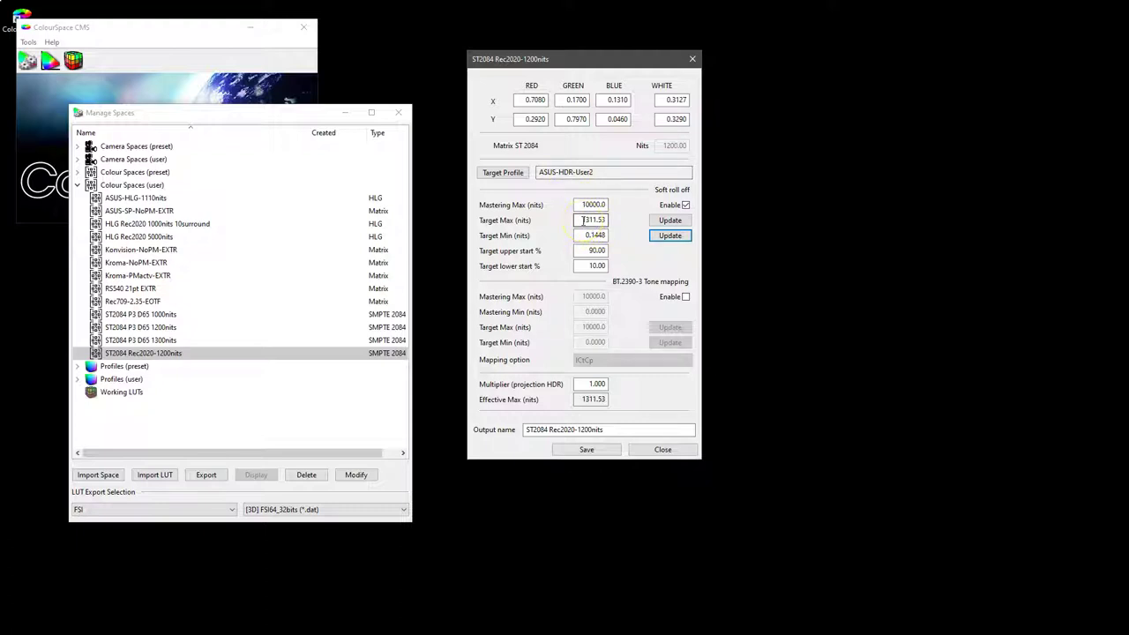
left_click_drag(579, 220, 629, 219)
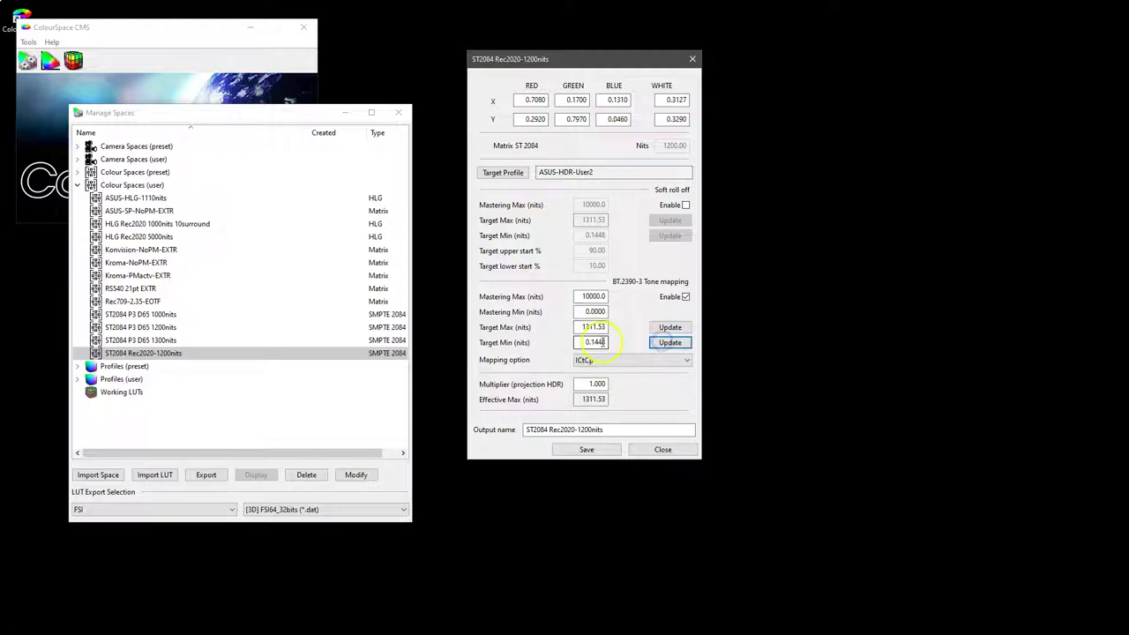
left_click(605, 399)
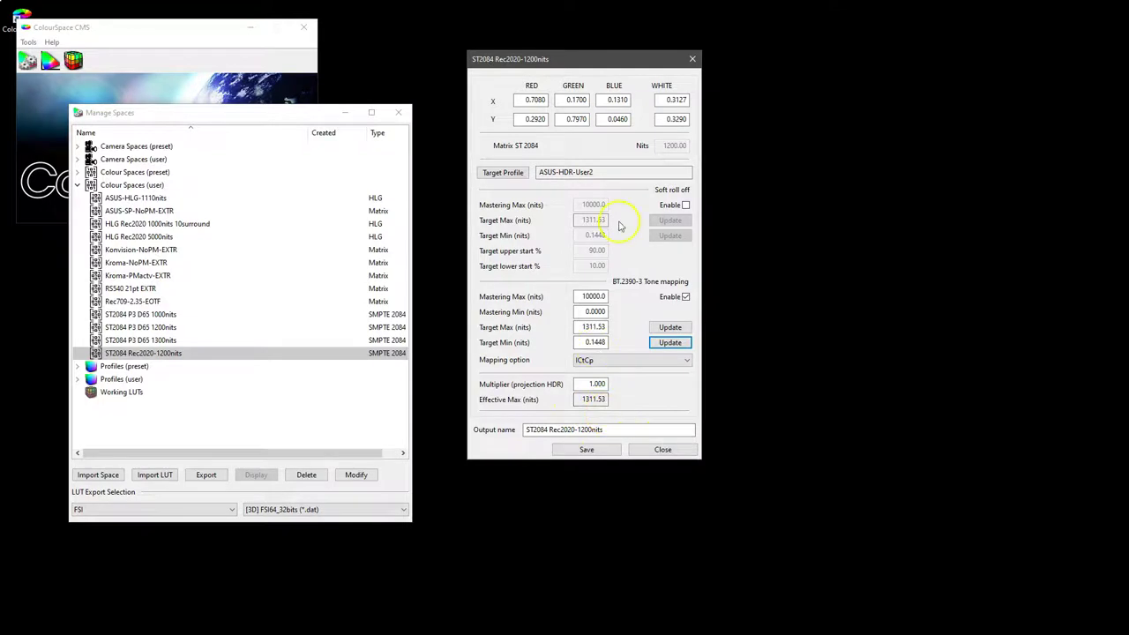
key("Return")
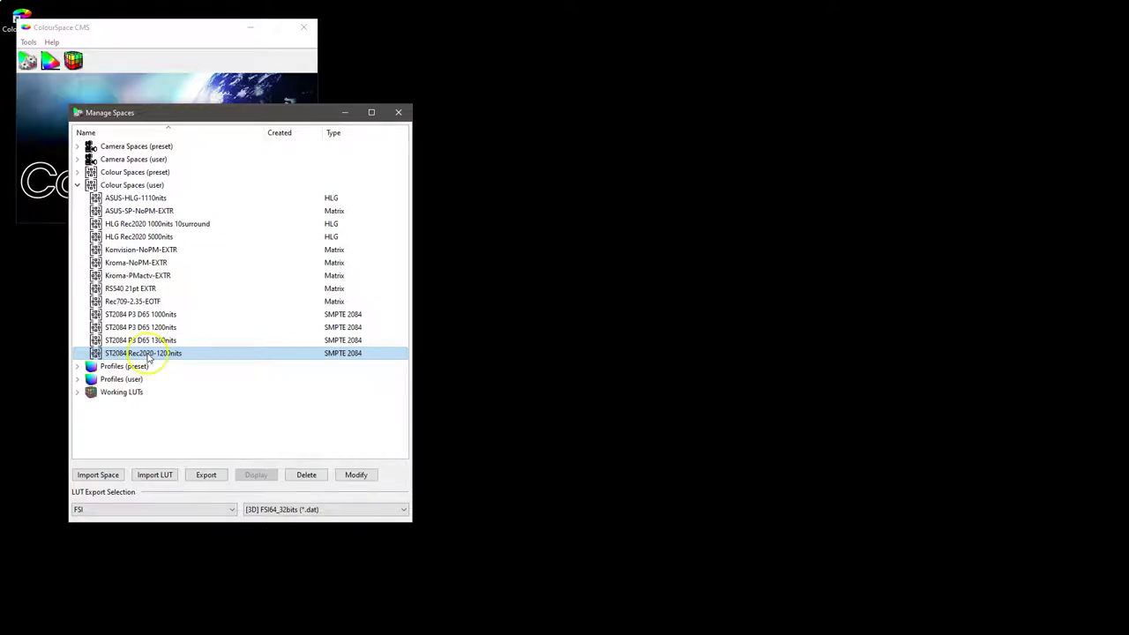
Open a second Manage Spaces window, expand Profiles (user) and pick ASUS-HDR-1200nitsClip-Verify
left_click(28, 60)
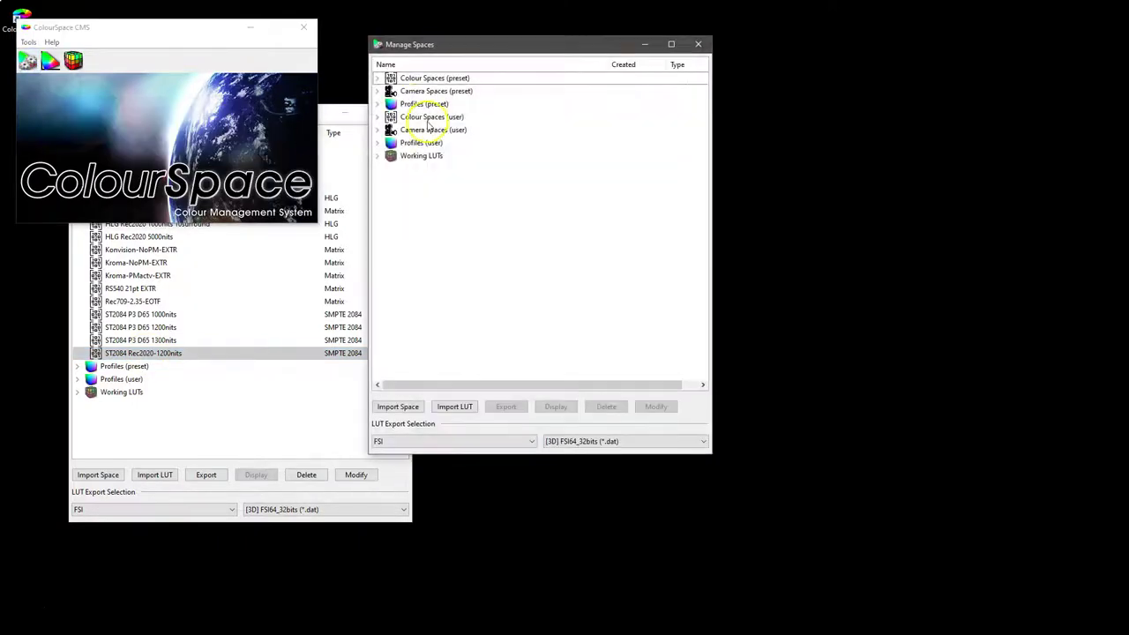
mouse_move(442, 53)
left_mouse_down()
mouse_move(468, 56)
mouse_move(434, 54)
left_mouse_up()
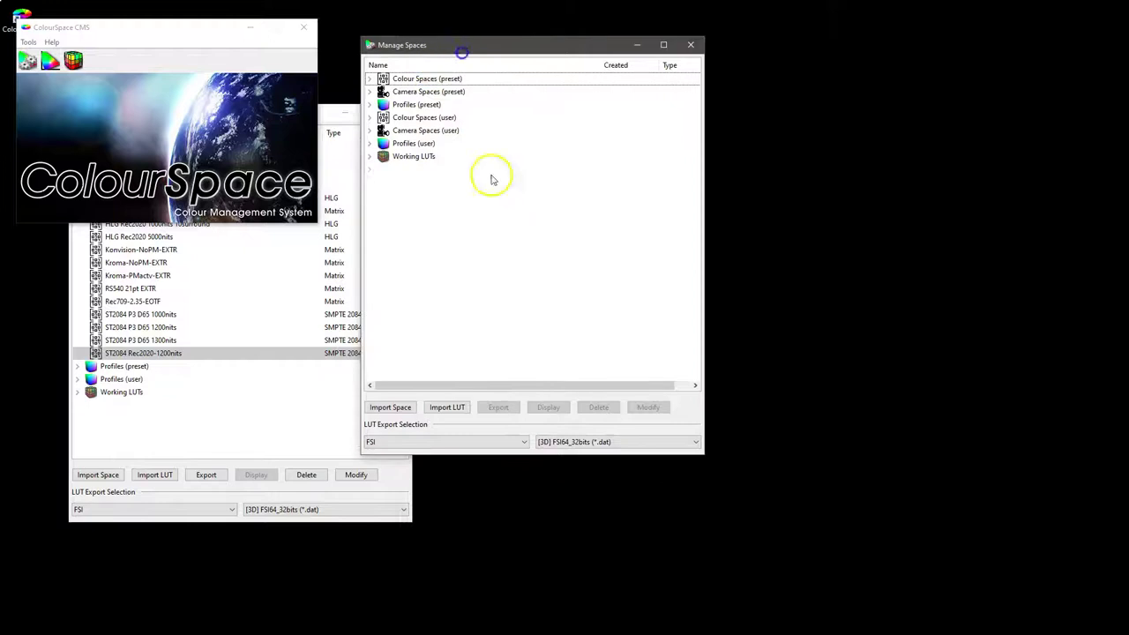
left_click(372, 143)
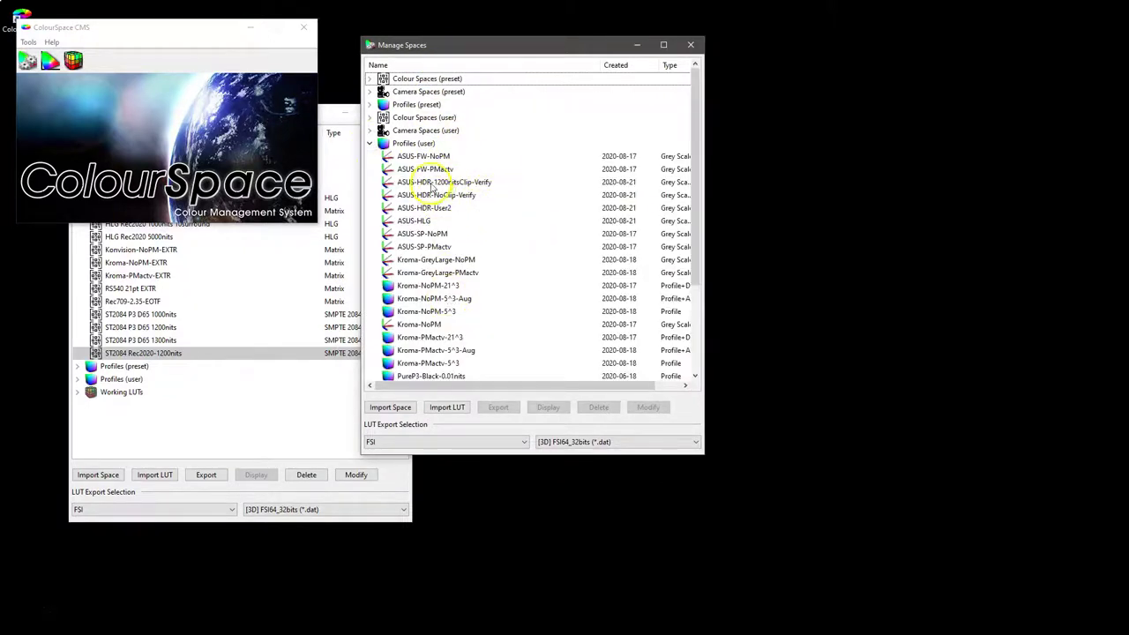
left_click(430, 182)
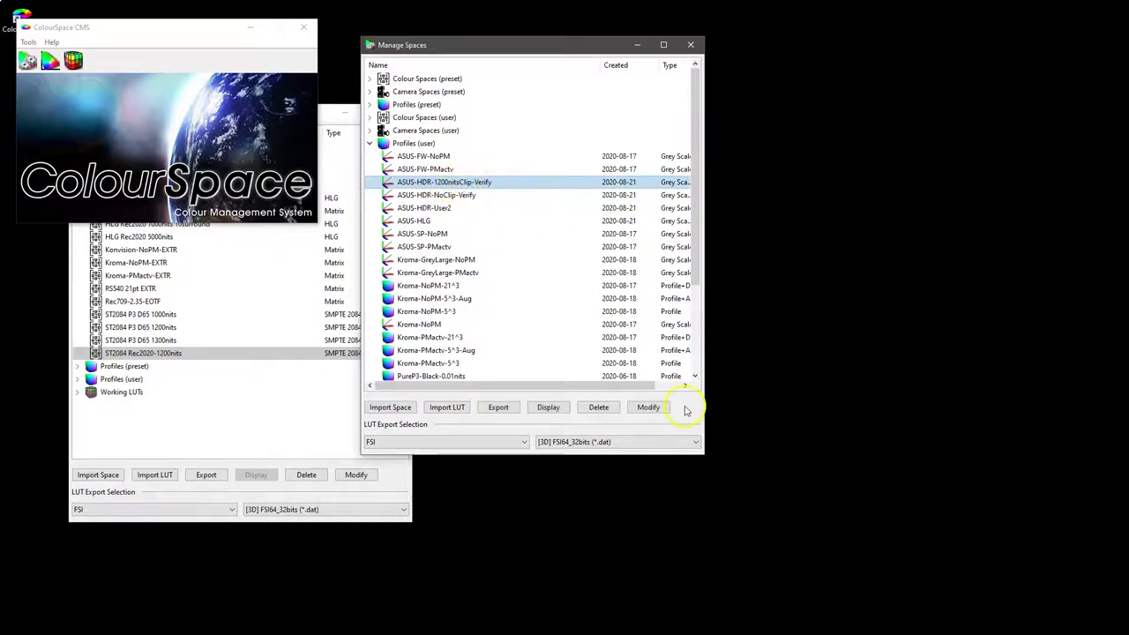
View ASUS-HDR-1200nitsClip-Verify's EOTF against ST2084 Rec2020-1200nits, then close both windows
left_click(549, 407)
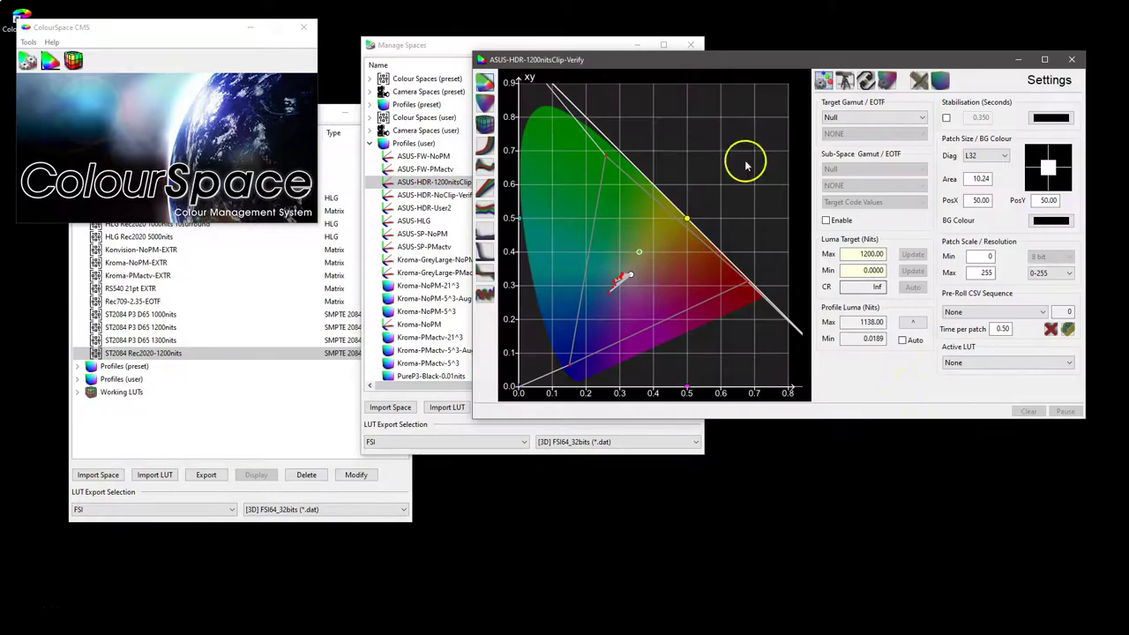
left_click(874, 118)
left_click_drag(922, 190, 922, 370)
left_click(883, 385)
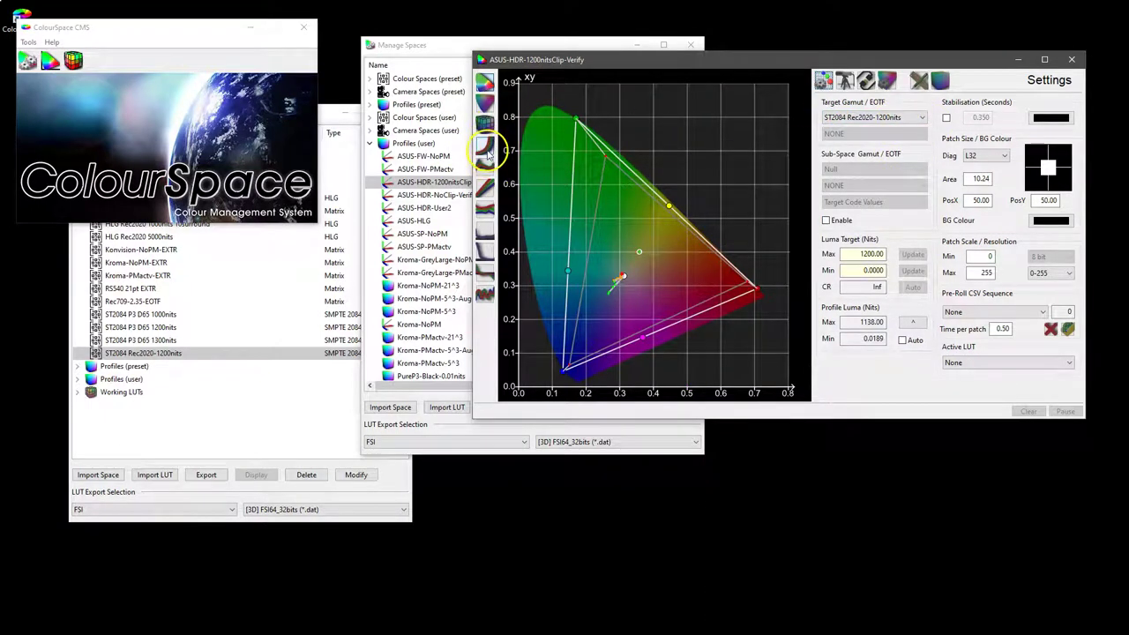
left_click(485, 145)
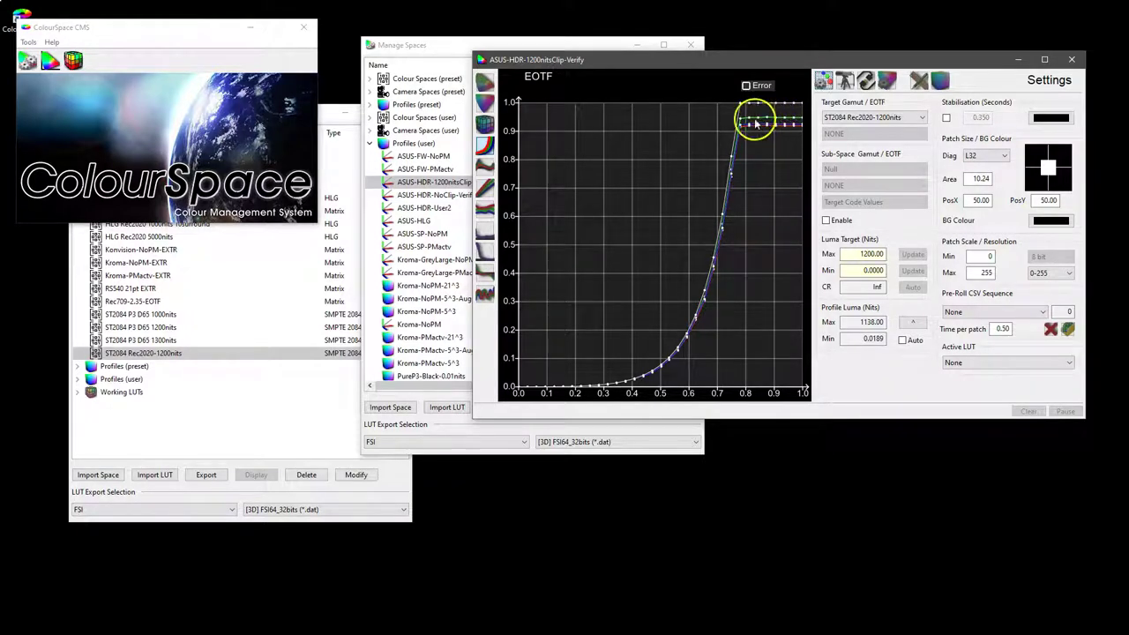
left_click(1072, 59)
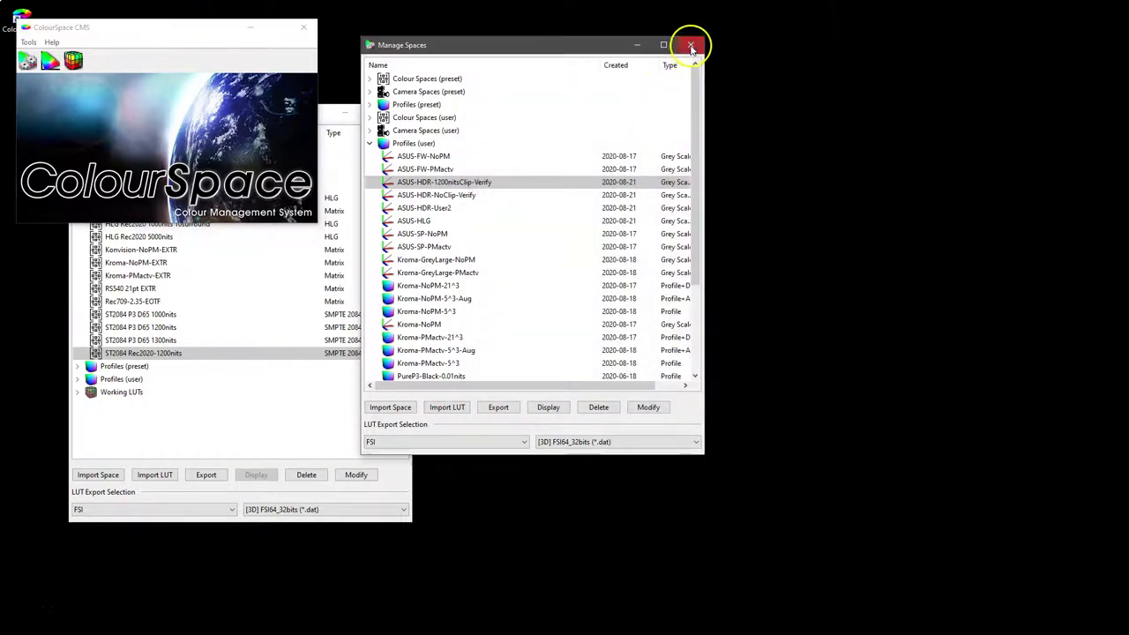
left_click(691, 45)
Edit ST2084 Rec2020-1200nits, enabling BT.2390-3 tone mapping with a 1200-nit Target Max
left_click(223, 356)
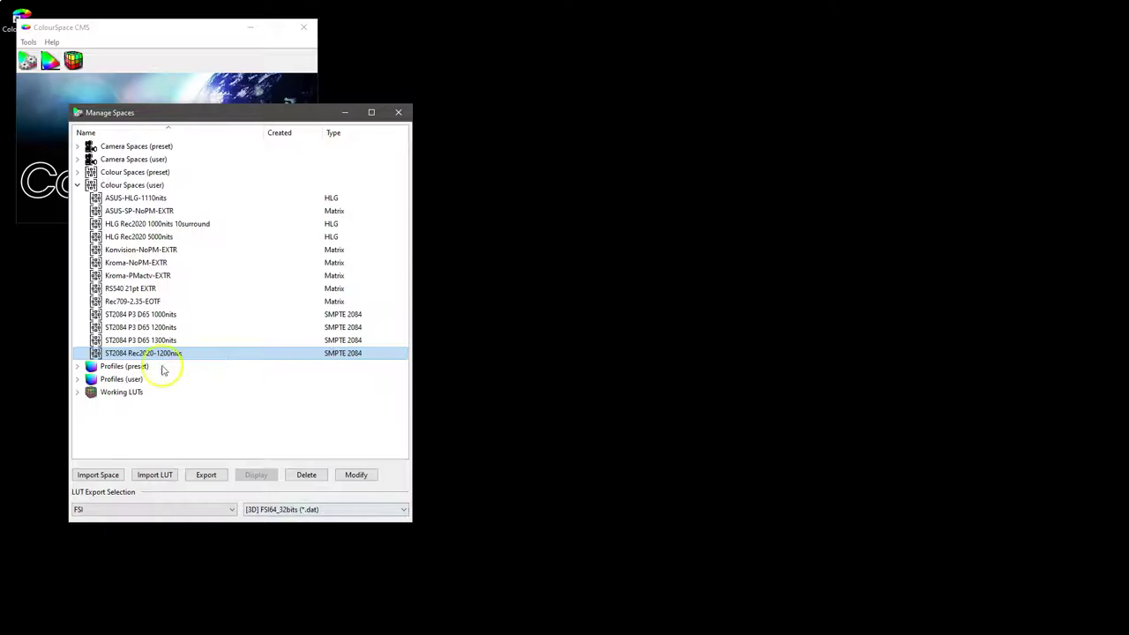
left_click(349, 472)
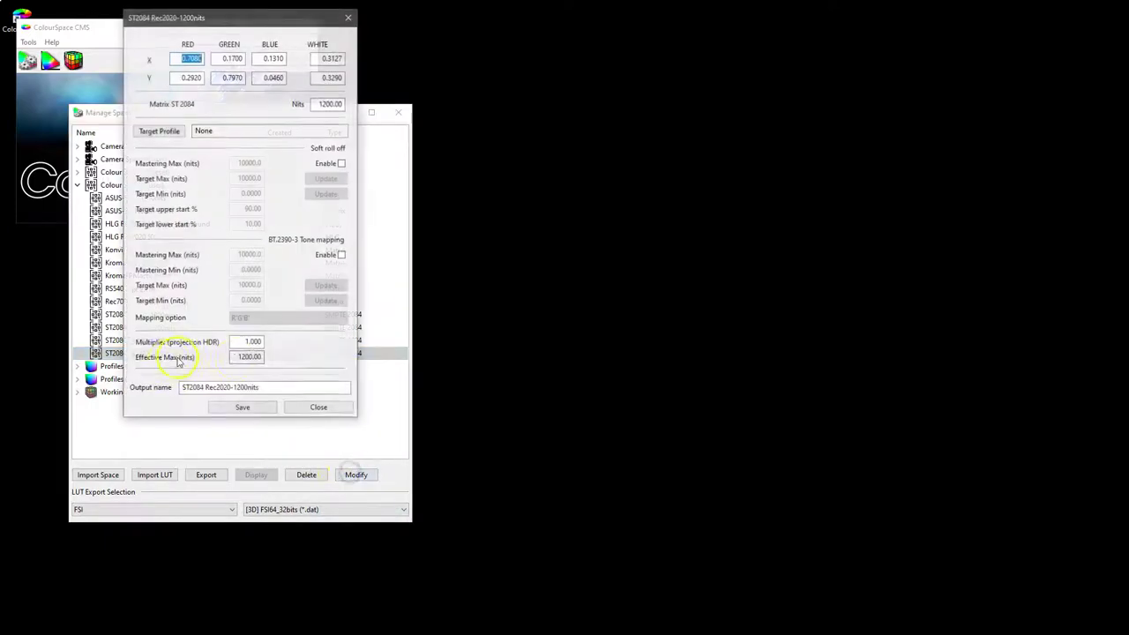
left_click_drag(286, 14, 588, 77)
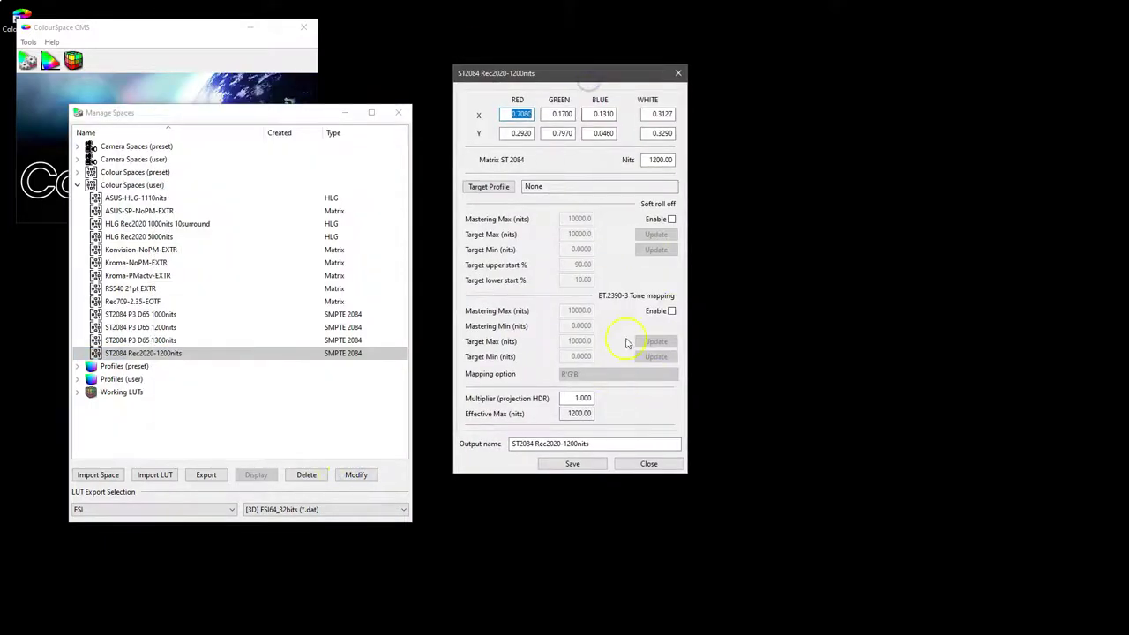
left_click(672, 310)
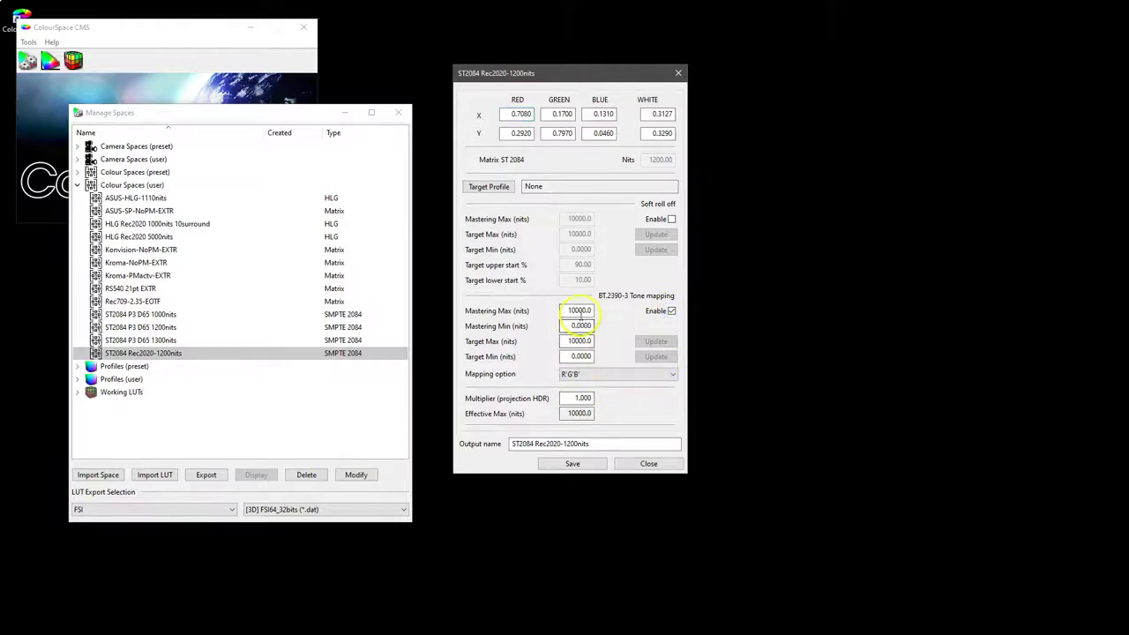
left_click(576, 341)
Keep R'G'B' mapping and save it as ST2084 Rec2020-1200nits-ToneMap
left_click(578, 375)
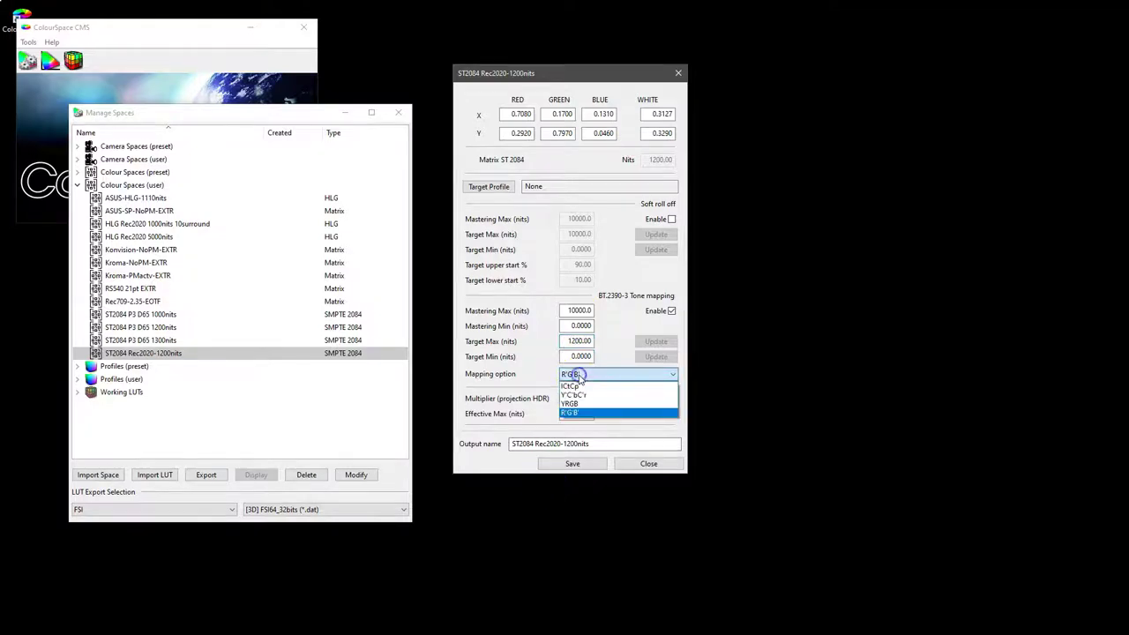
left_click(582, 378)
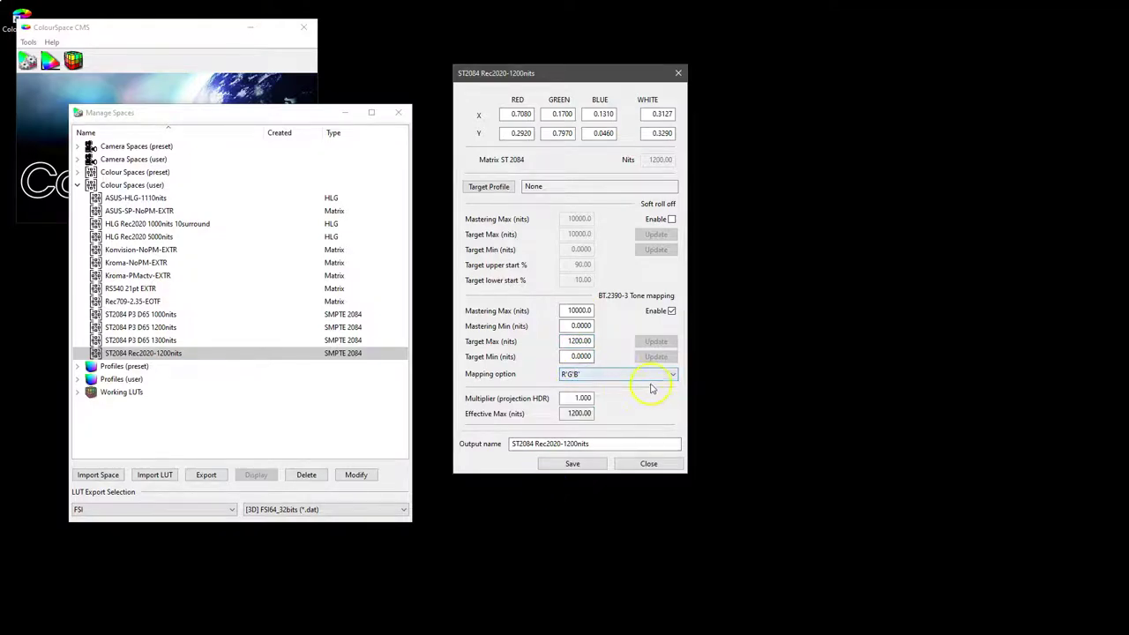
left_click(602, 444)
left_click(605, 444)
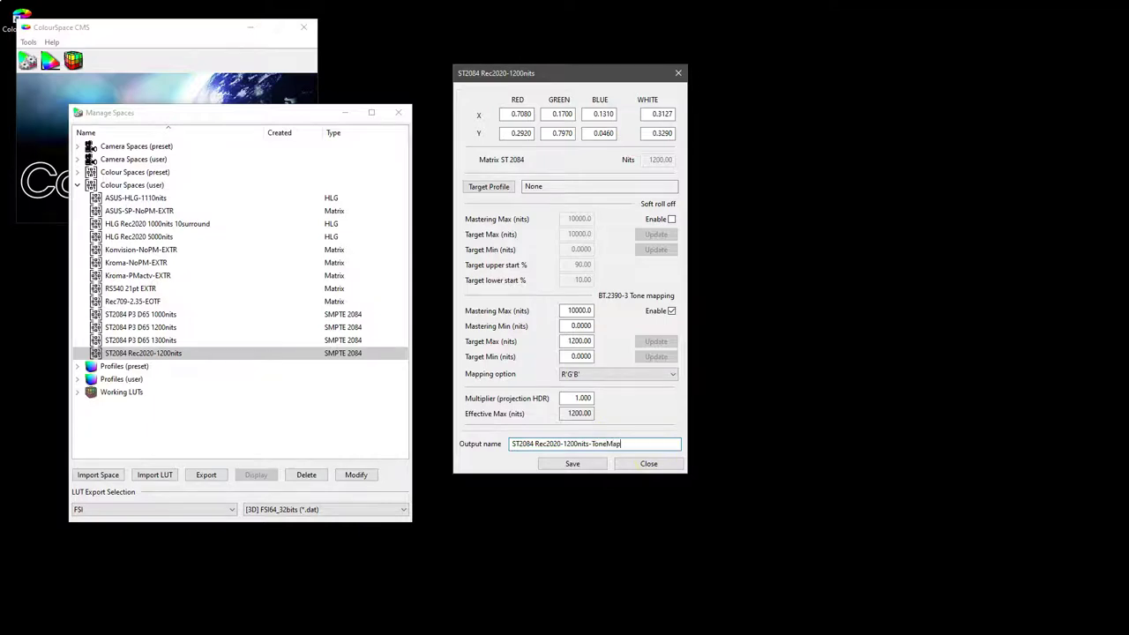
left_click(572, 465)
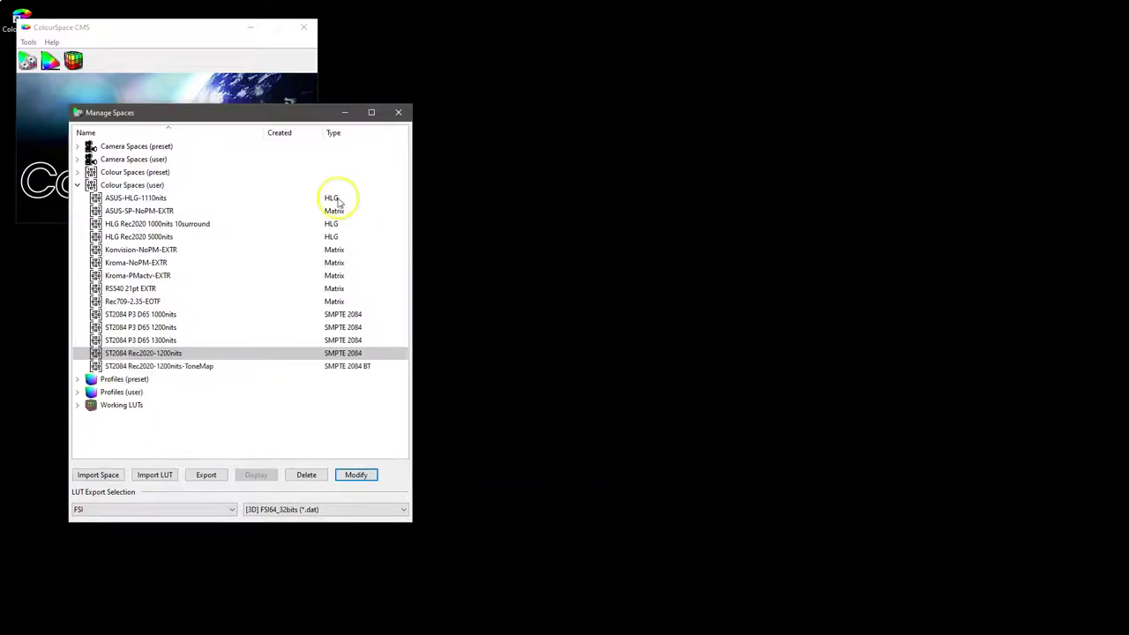
Display ASUS-HDR-1200nitsClip-Verify's EOTF against ST2084 Rec2020-1200nits-ToneMap in a new Manage Spaces window
left_click(28, 60)
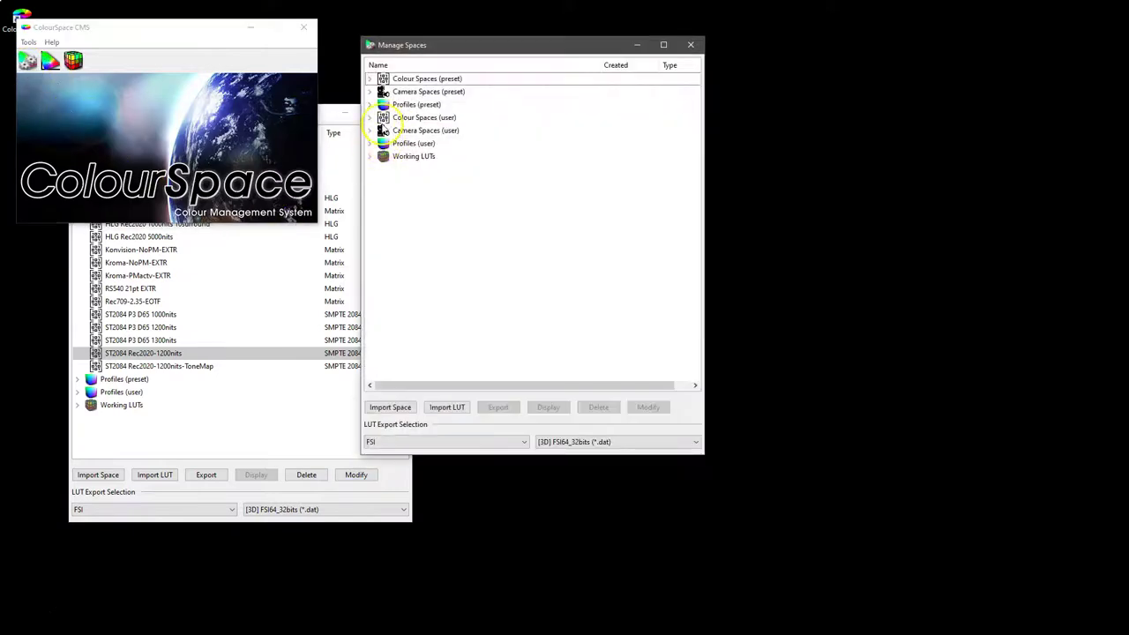
left_click(369, 144)
left_click(452, 181)
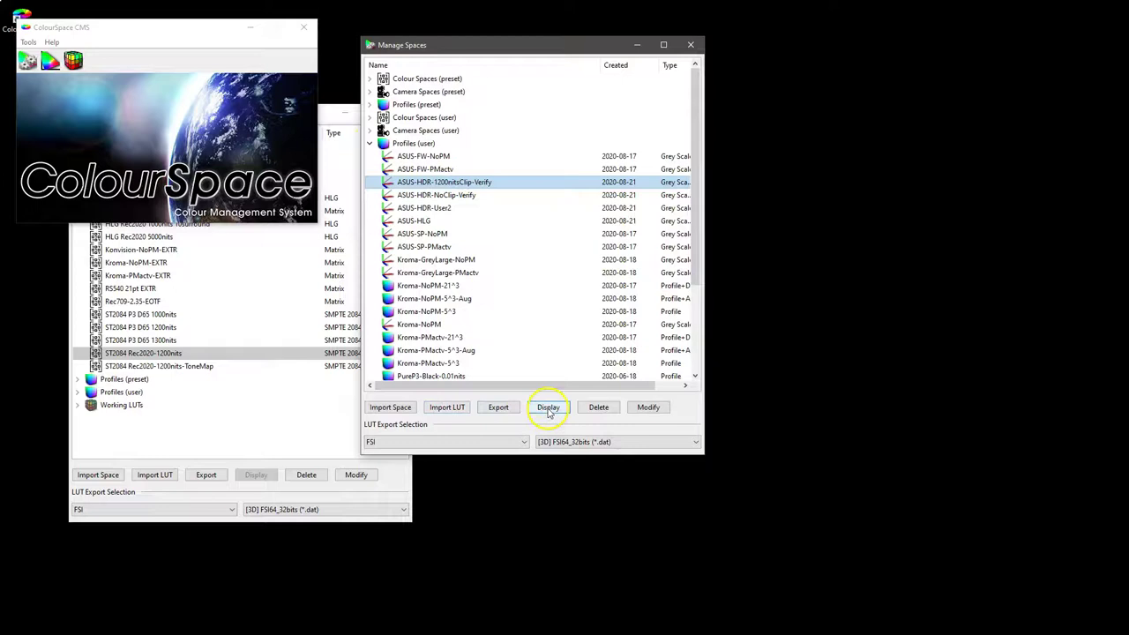
left_click(548, 408)
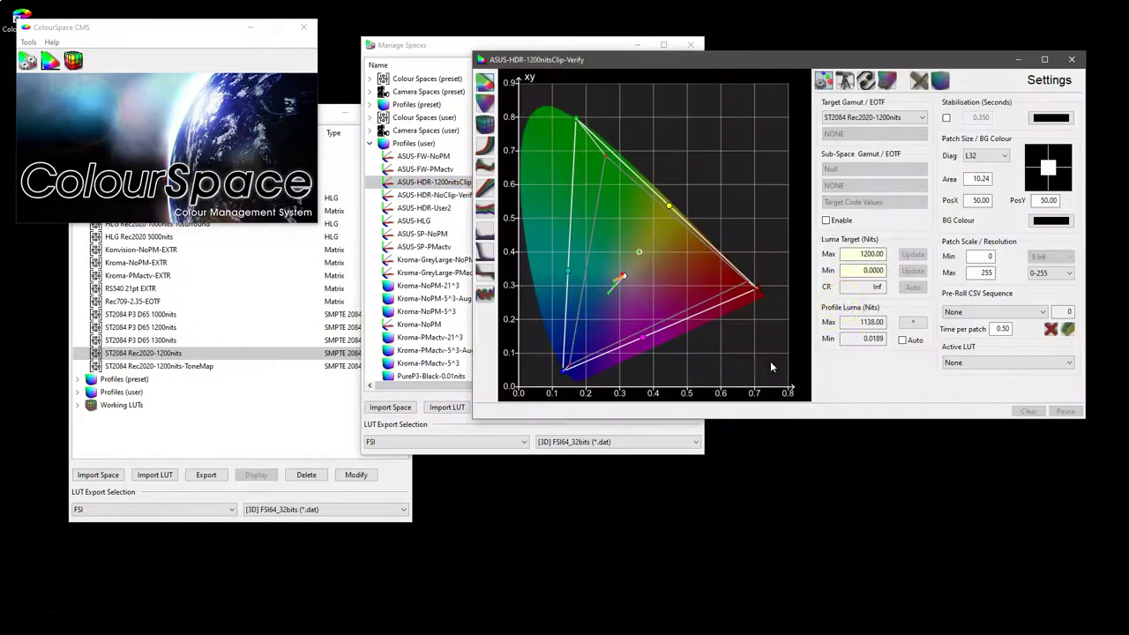
left_click(883, 117)
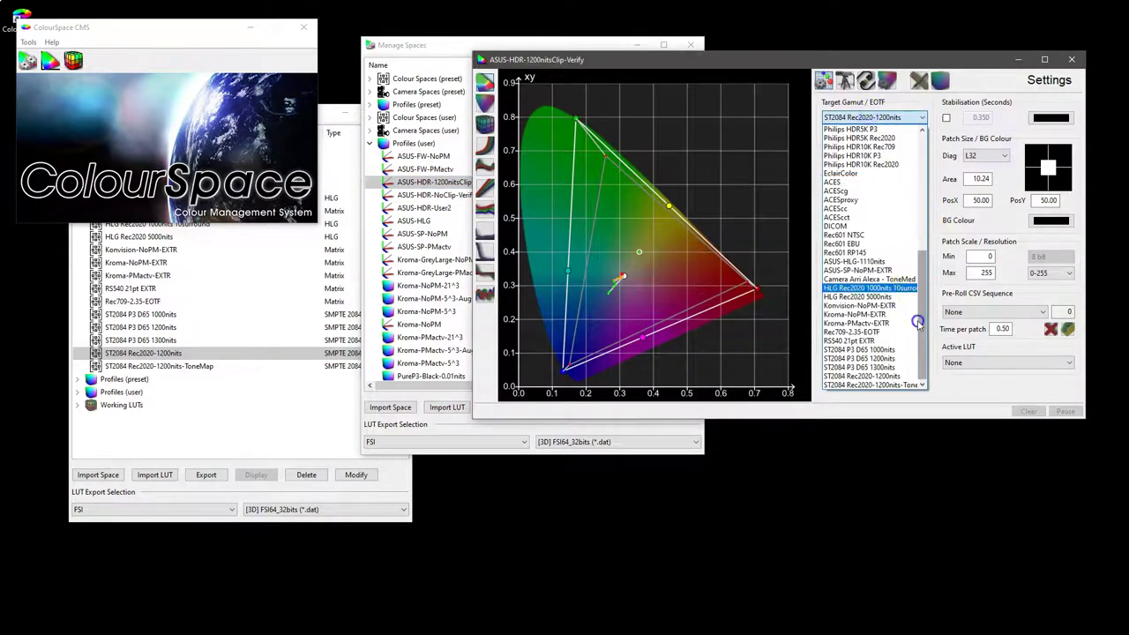
left_click(889, 385)
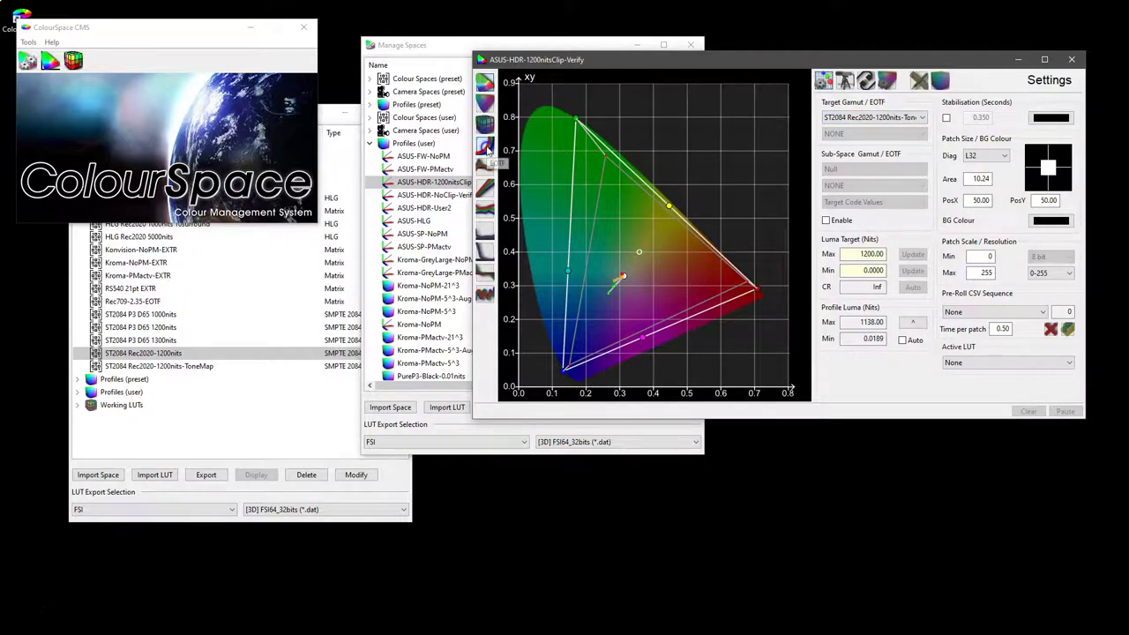
left_click(485, 144)
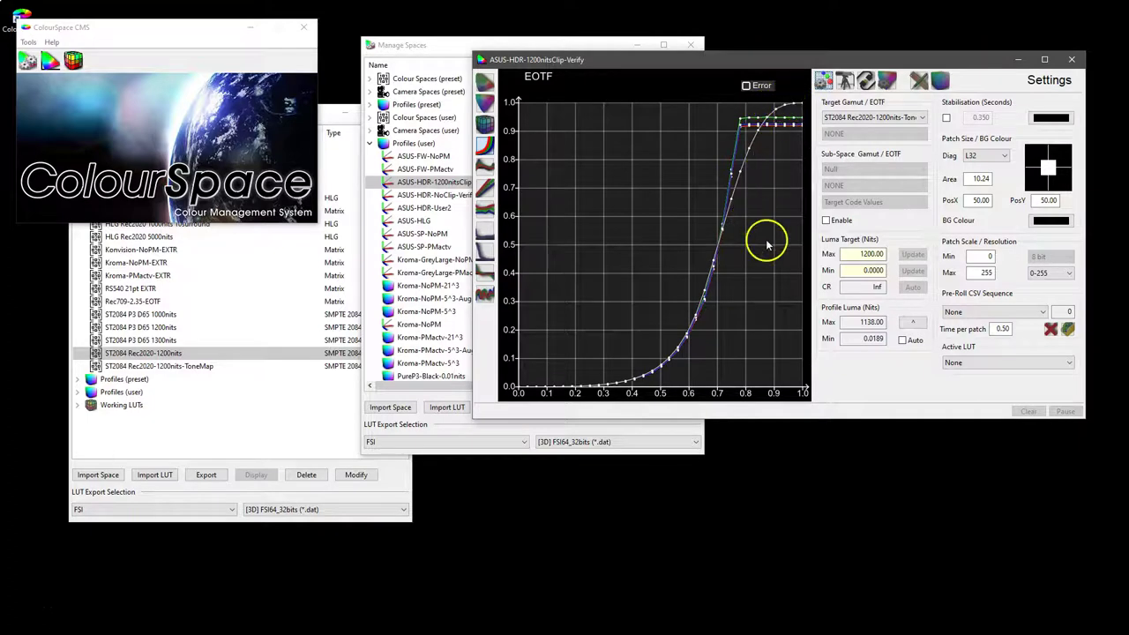
Switch the target gamut to ST2084 Rec2020, then close the verify profile window
left_click(852, 116)
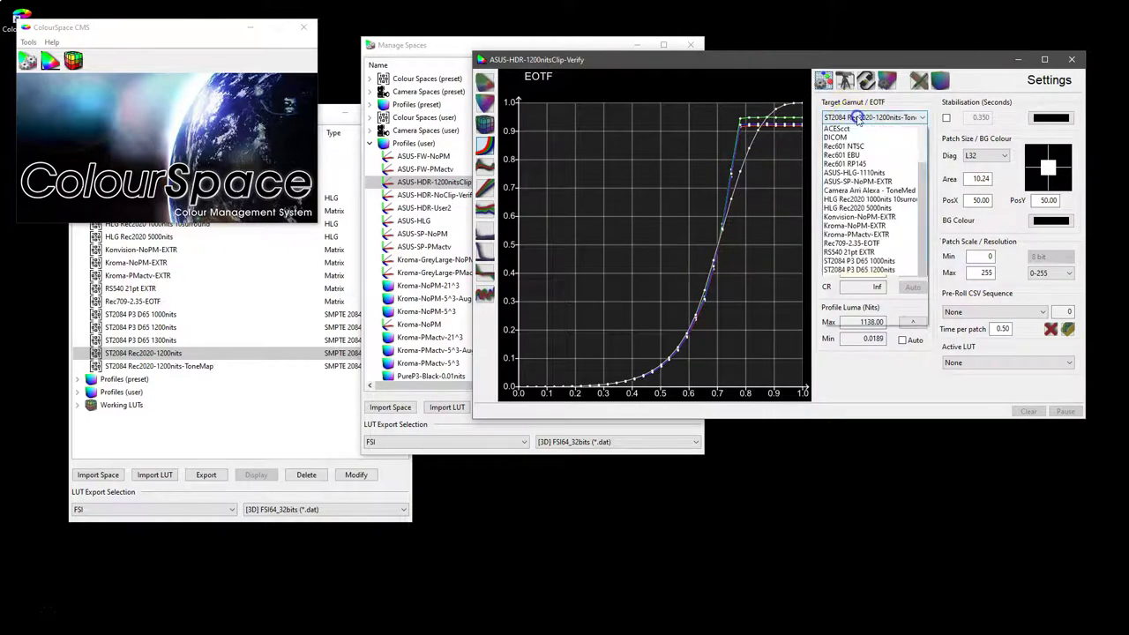
mouse_move(919, 233)
left_mouse_down()
mouse_move(920, 203)
mouse_move(918, 227)
left_mouse_up()
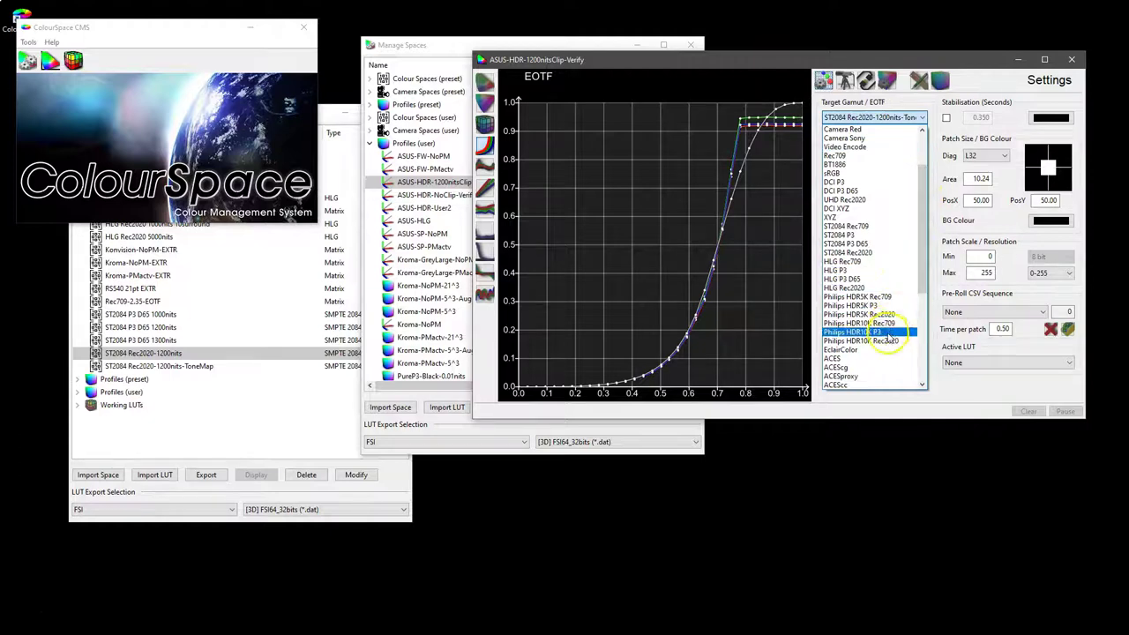
left_click(864, 253)
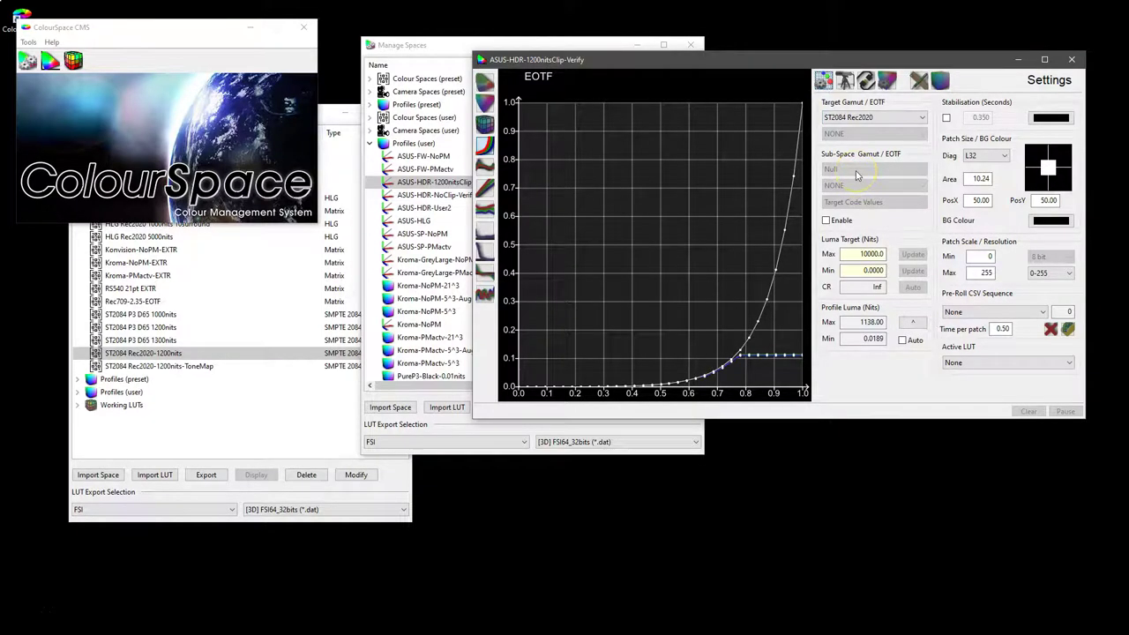
left_click(1072, 59)
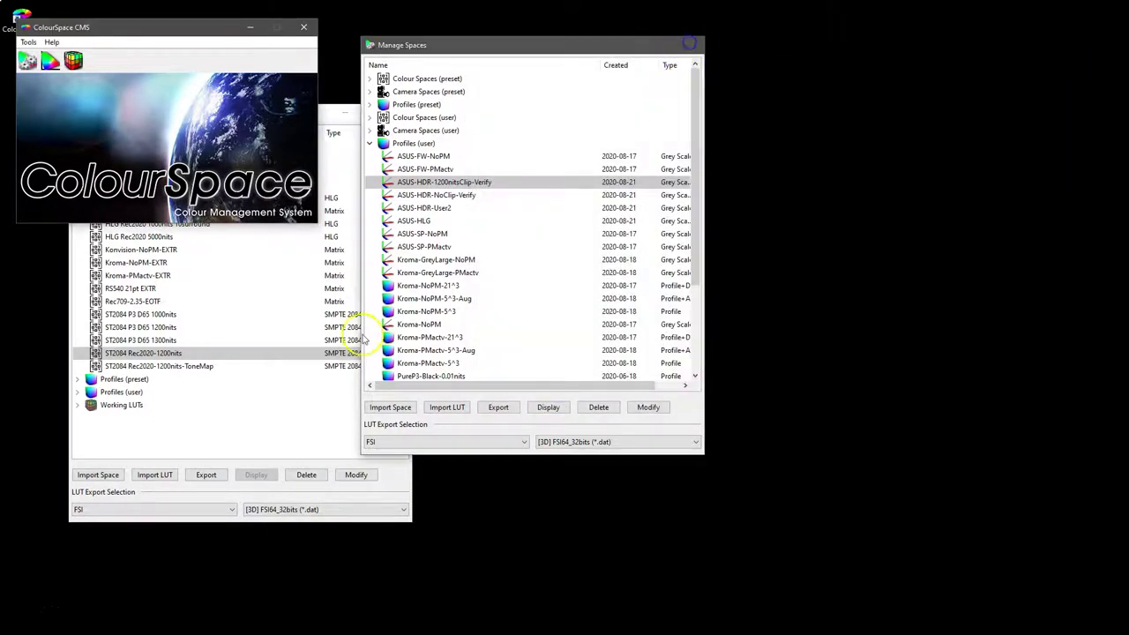
Delete the ST2084 Rec2020-1200nits-ToneMap colour space from the library
left_click(156, 365)
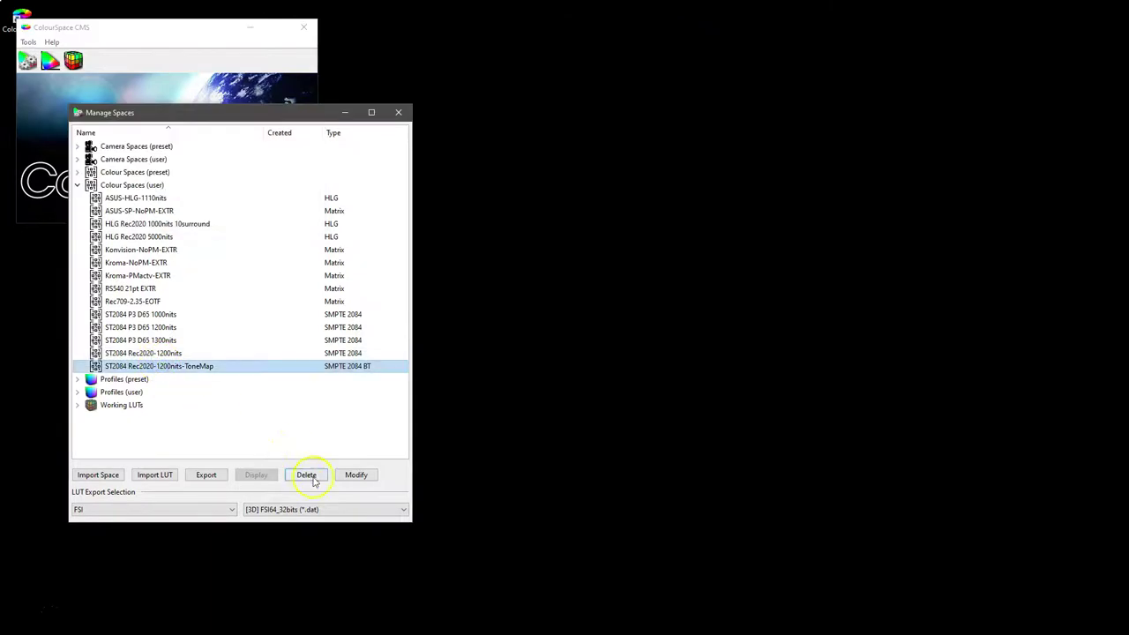
left_click(311, 476)
left_click(263, 326)
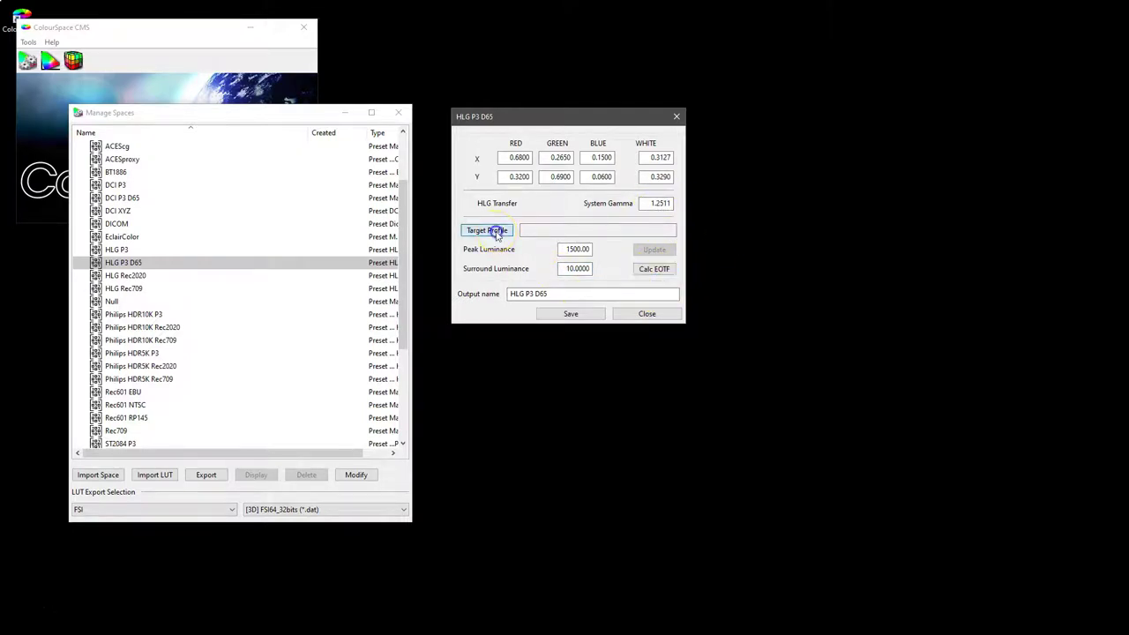
Set the HLG P3 D65 target profile to ASUS-HDR-User2
left_click(496, 232)
left_click(509, 225)
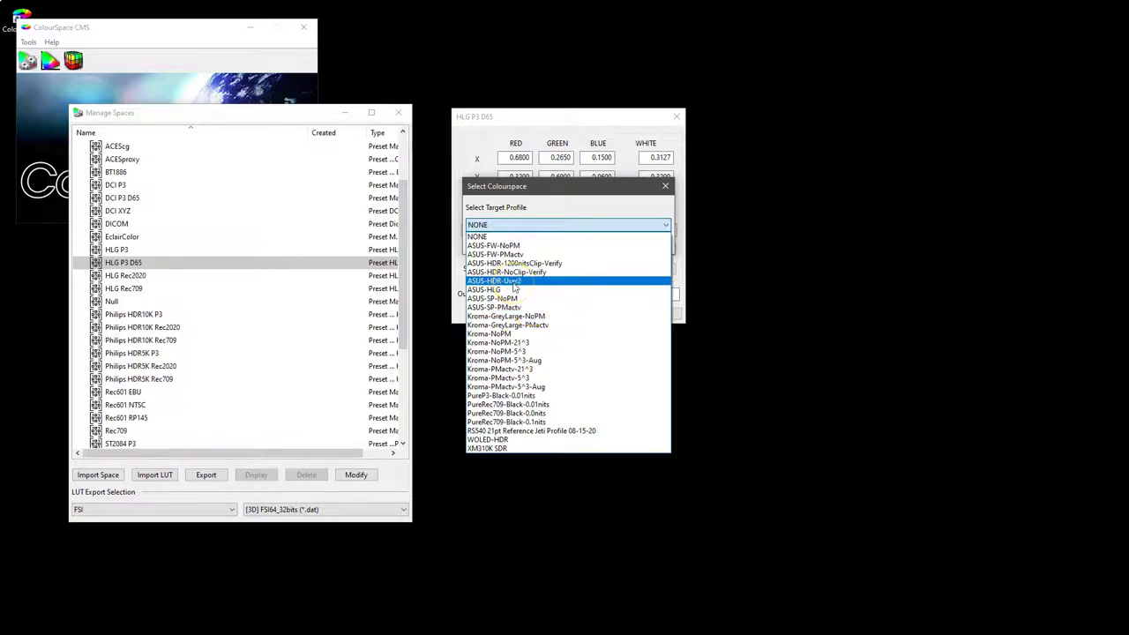
left_click(515, 283)
left_click_drag(553, 190, 778, 234)
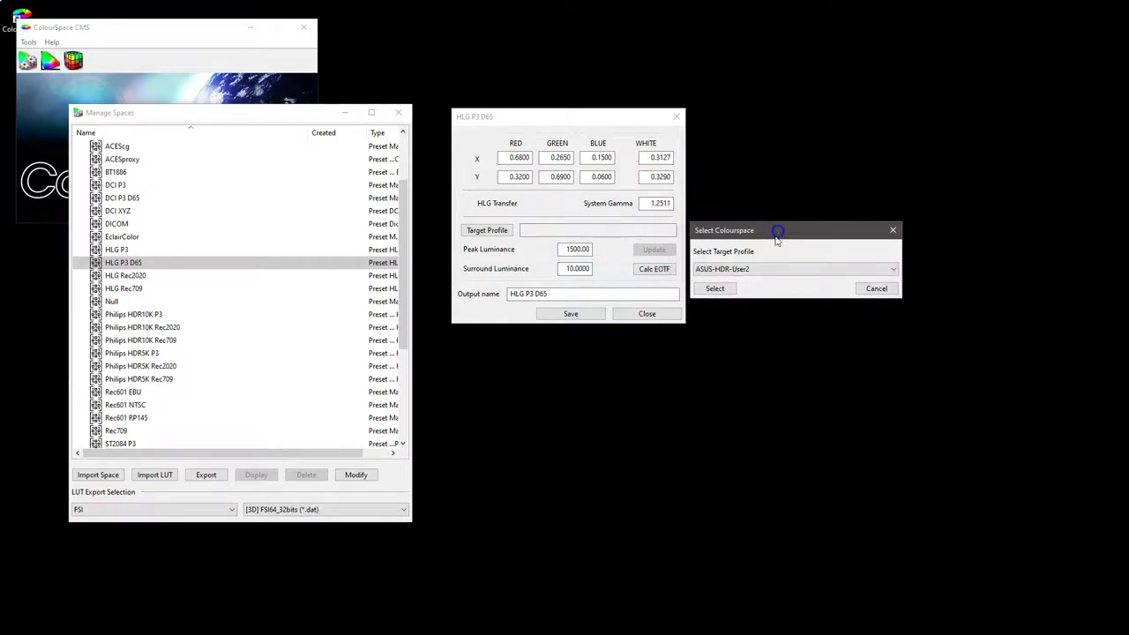
left_click(728, 275)
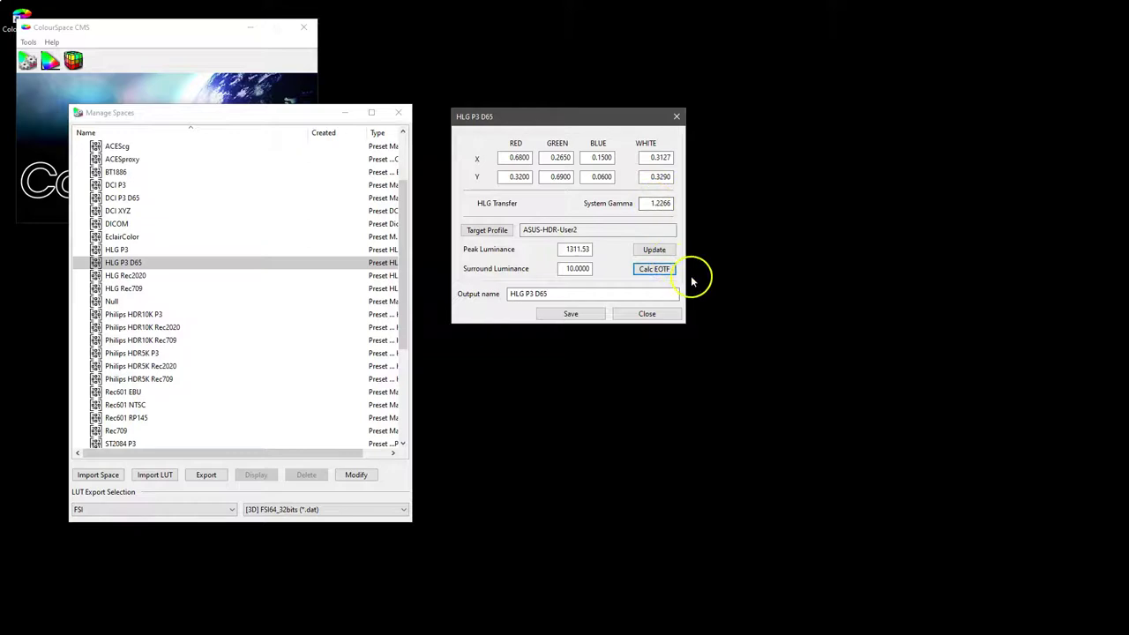
Close the HLG P3 D65 settings without saving
left_click(579, 296)
left_click(638, 310)
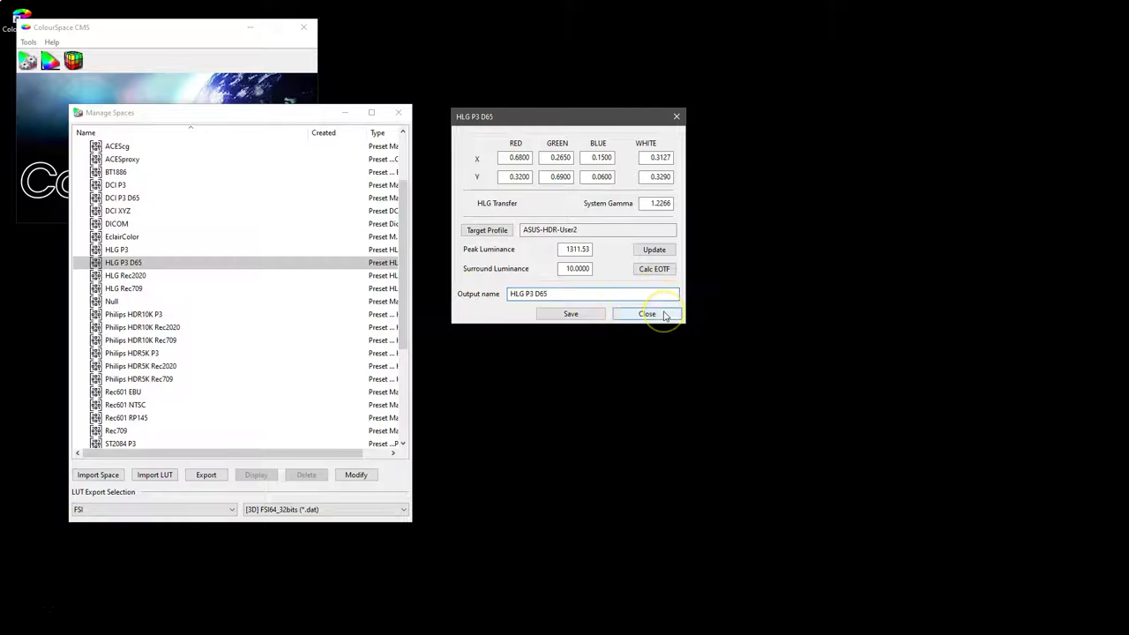
left_click(665, 315)
Review the Camera Arri Alexa preset settings without saving, then collapse the Camera Spaces (preset) group
left_click(585, 308)
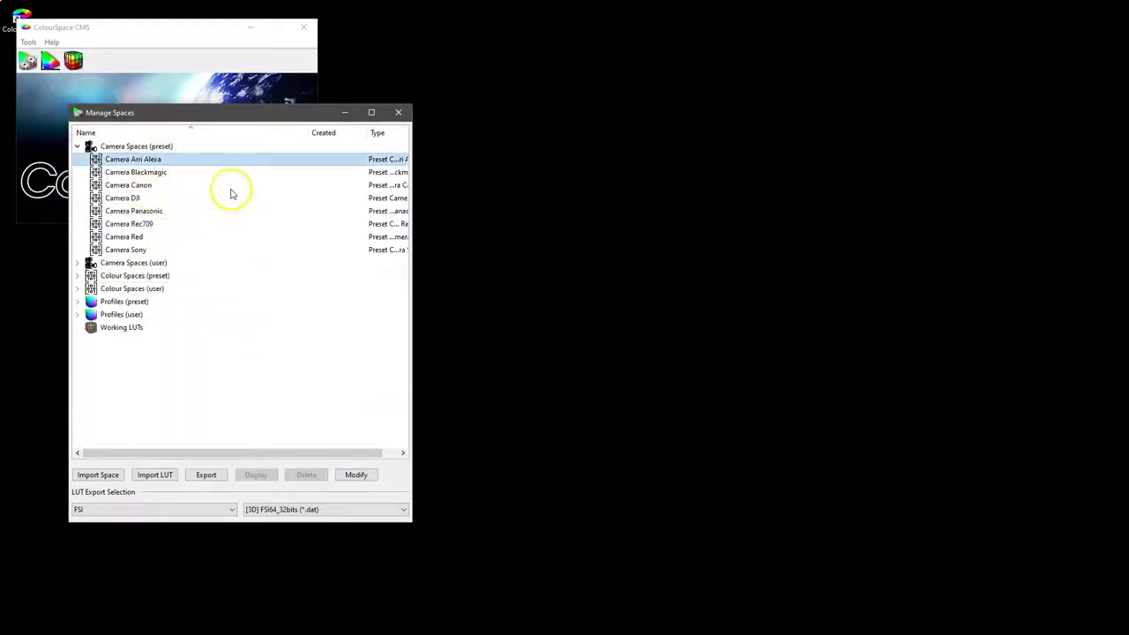
left_click(356, 475)
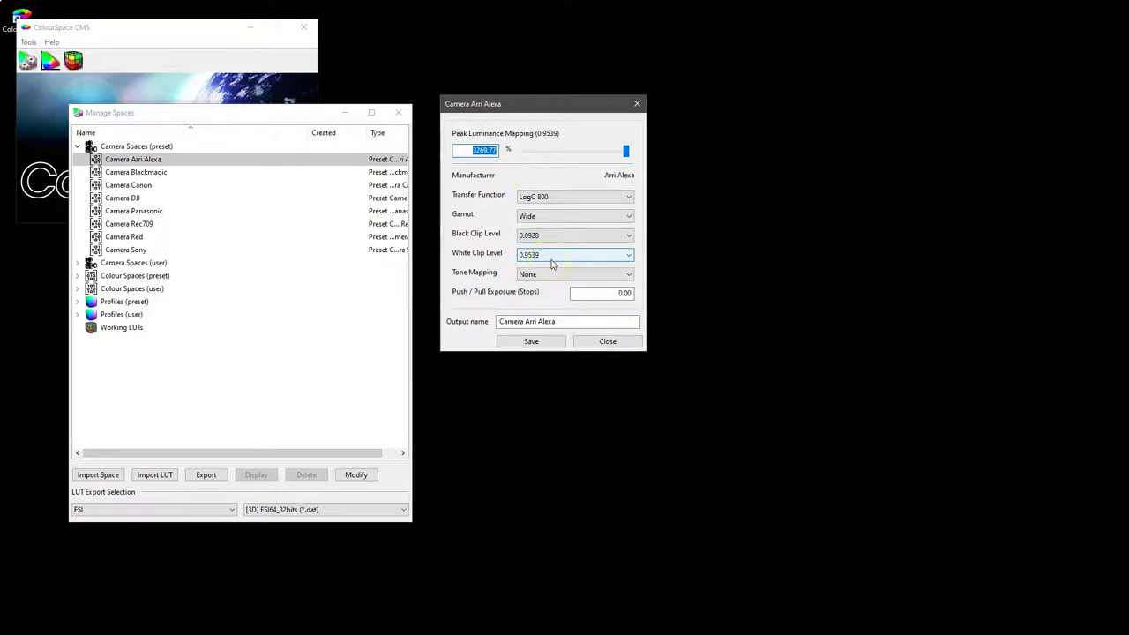
left_click(607, 342)
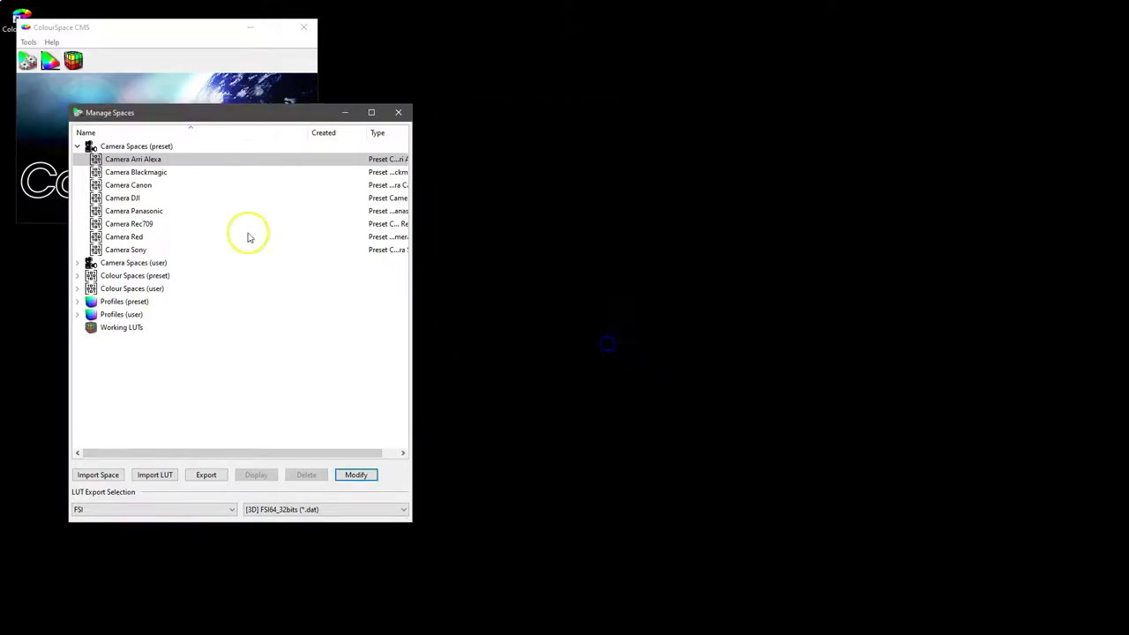
left_click(78, 147)
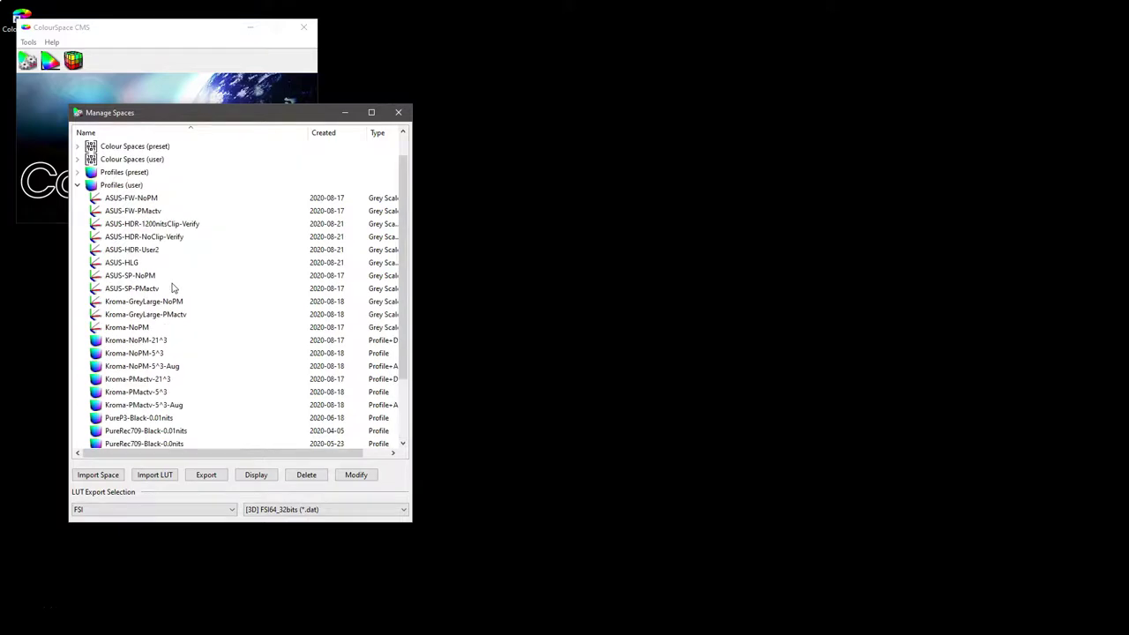
Open the Kroma-NoPM-21^3 profile and name its extracted space Kroma-NoPM-21^3-EXTRACT
left_click(184, 342)
scroll(185, 342, "down", 2)
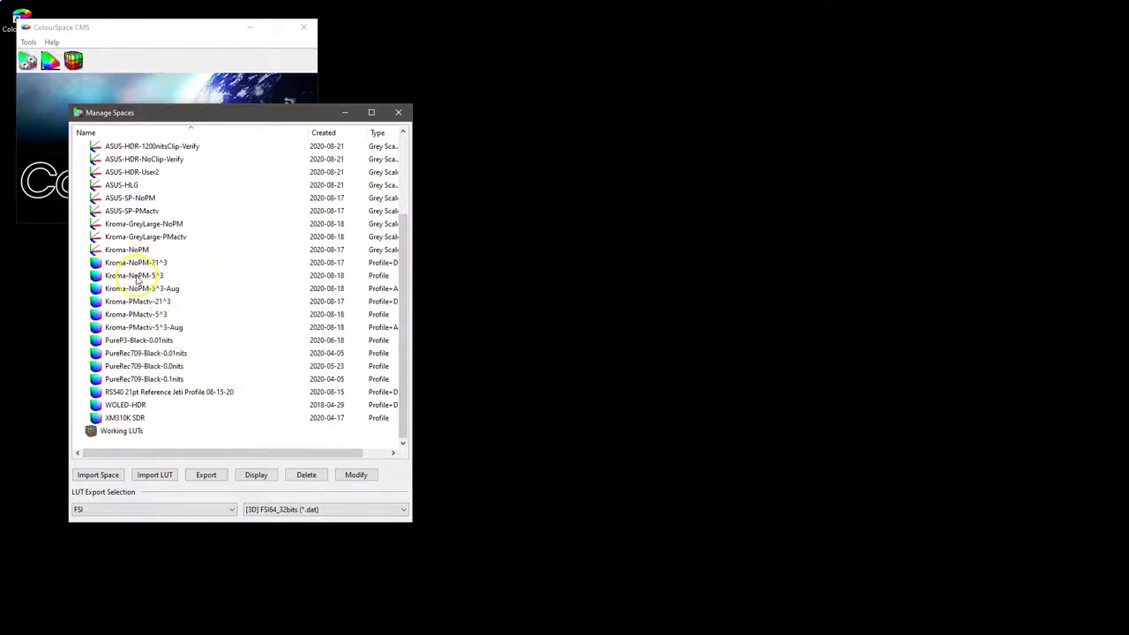
left_click(138, 263)
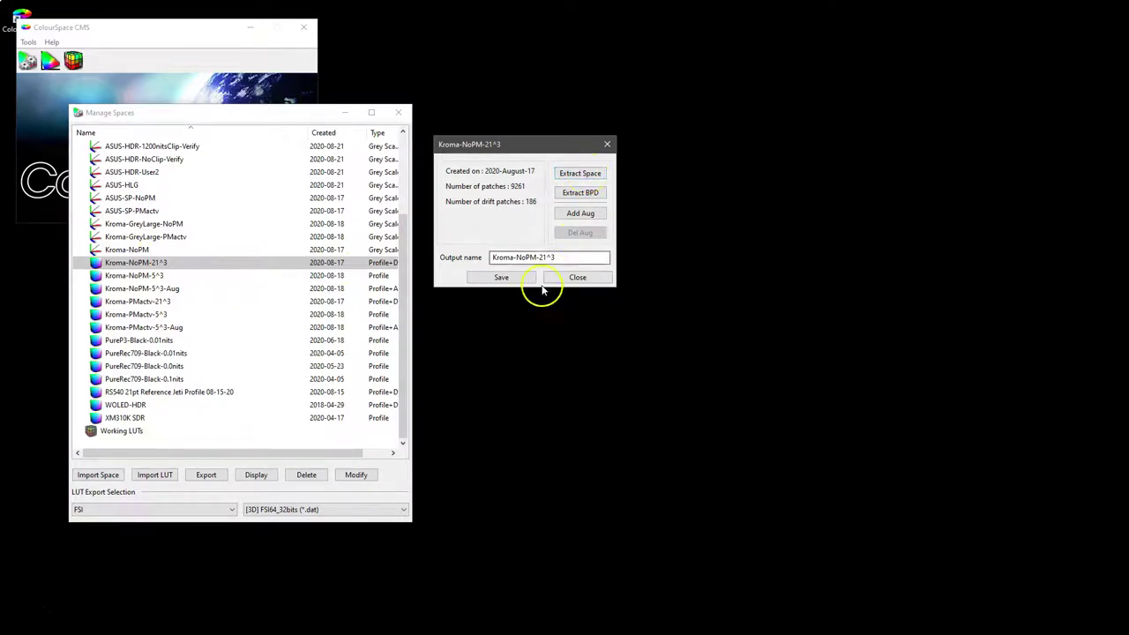
left_click(565, 257)
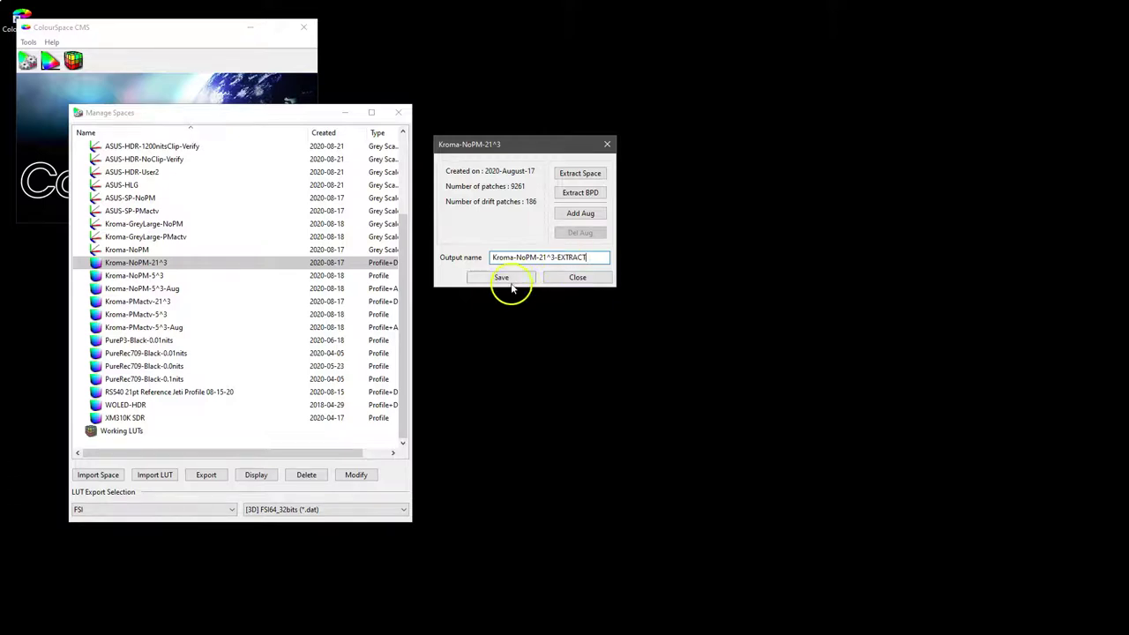
left_click(580, 177)
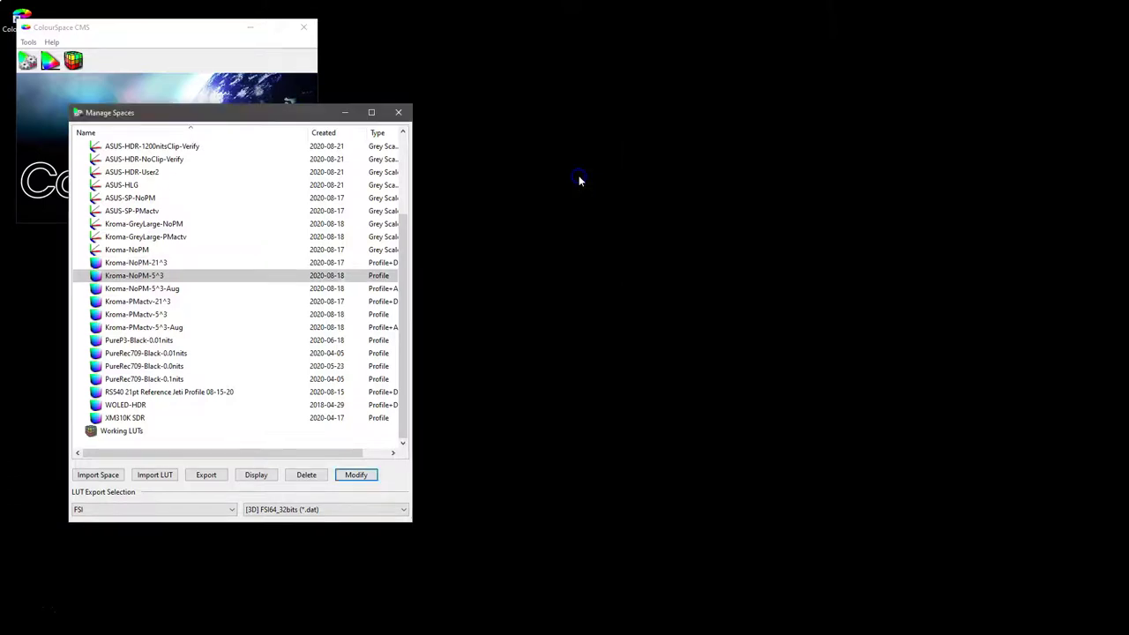
left_click_drag(410, 326, 411, 227)
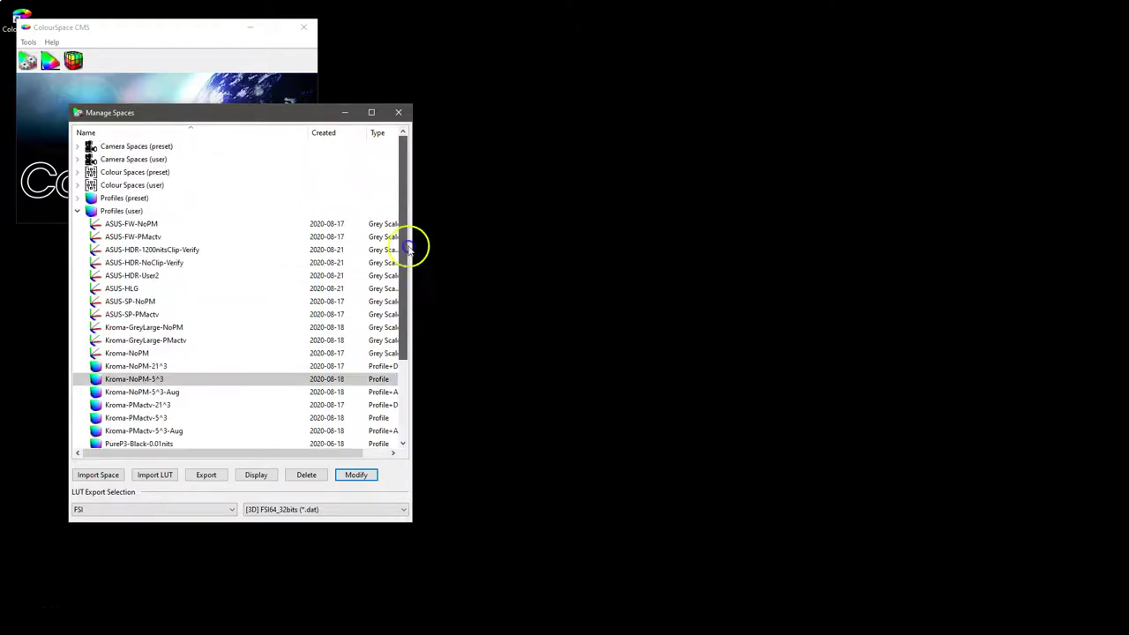
left_click(77, 211)
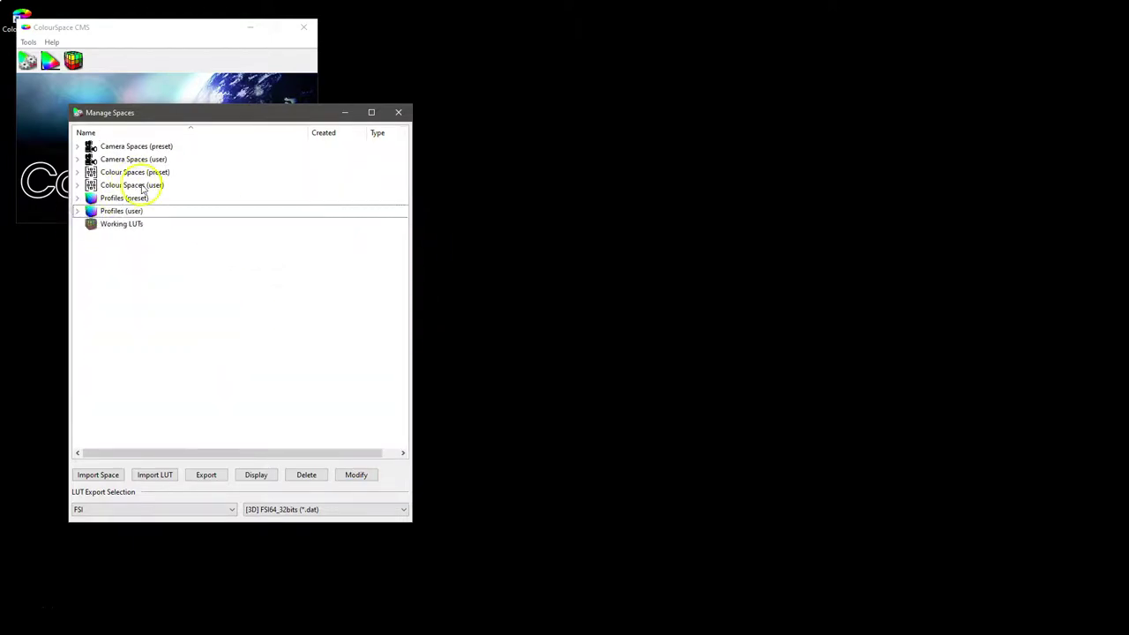
left_click(77, 185)
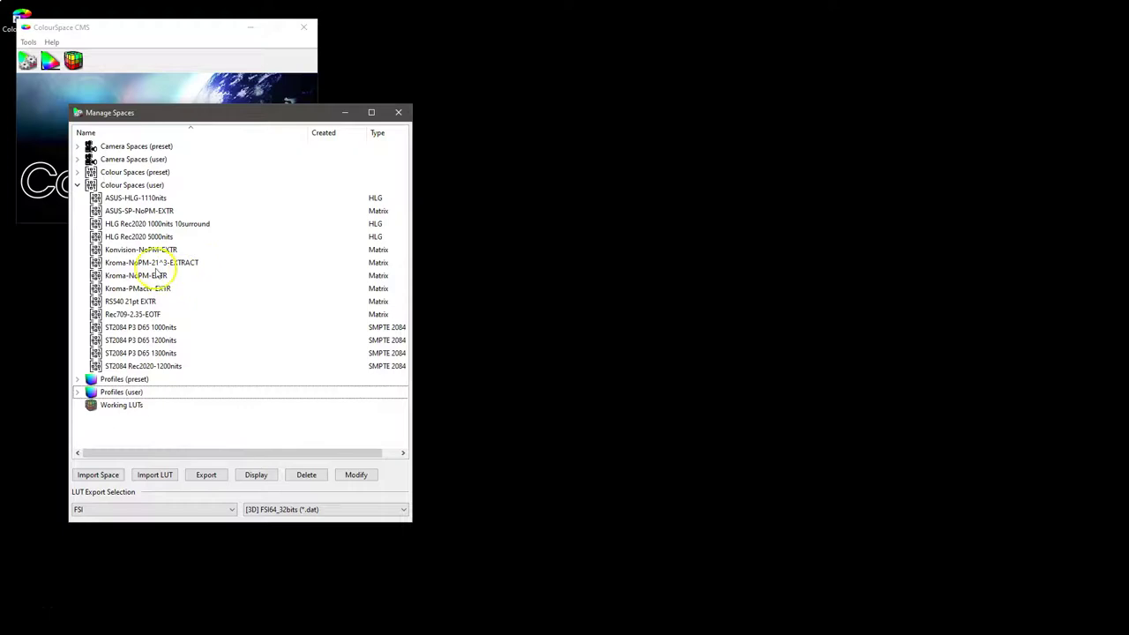
left_click(159, 263)
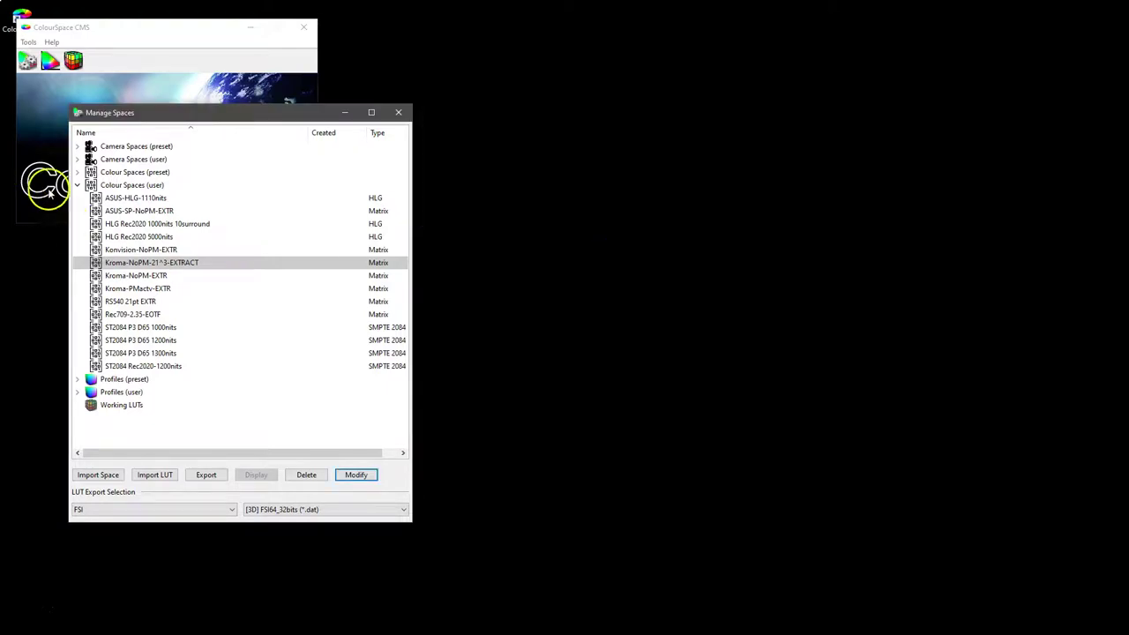
left_click(78, 185)
left_click(77, 213)
Widen the Type column to show types like Profile+Drift and Profile+Aug, reselecting Kroma-NoPM-5^3
scroll(161, 262, "down", 3)
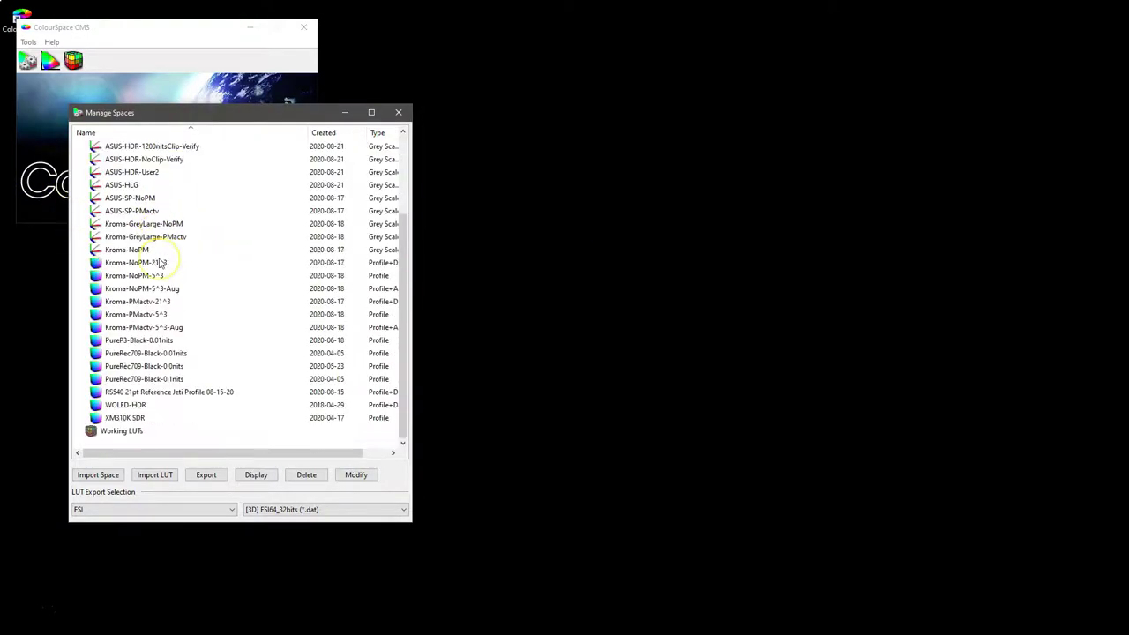
scroll(166, 291, "up", 2)
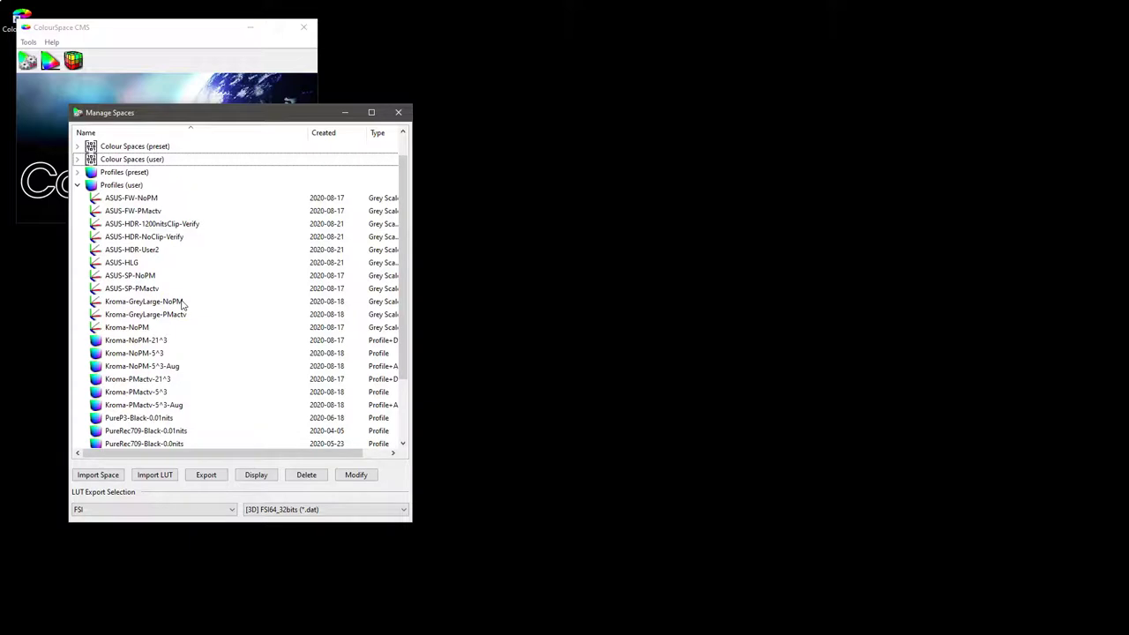
scroll(206, 315, "down", 2)
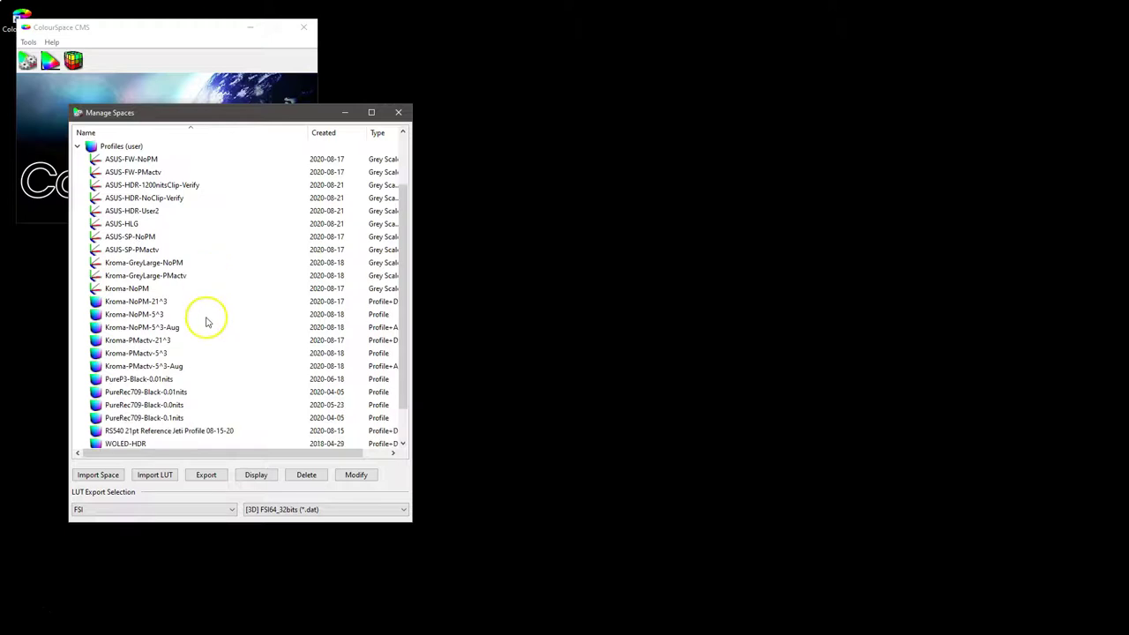
left_click(124, 275)
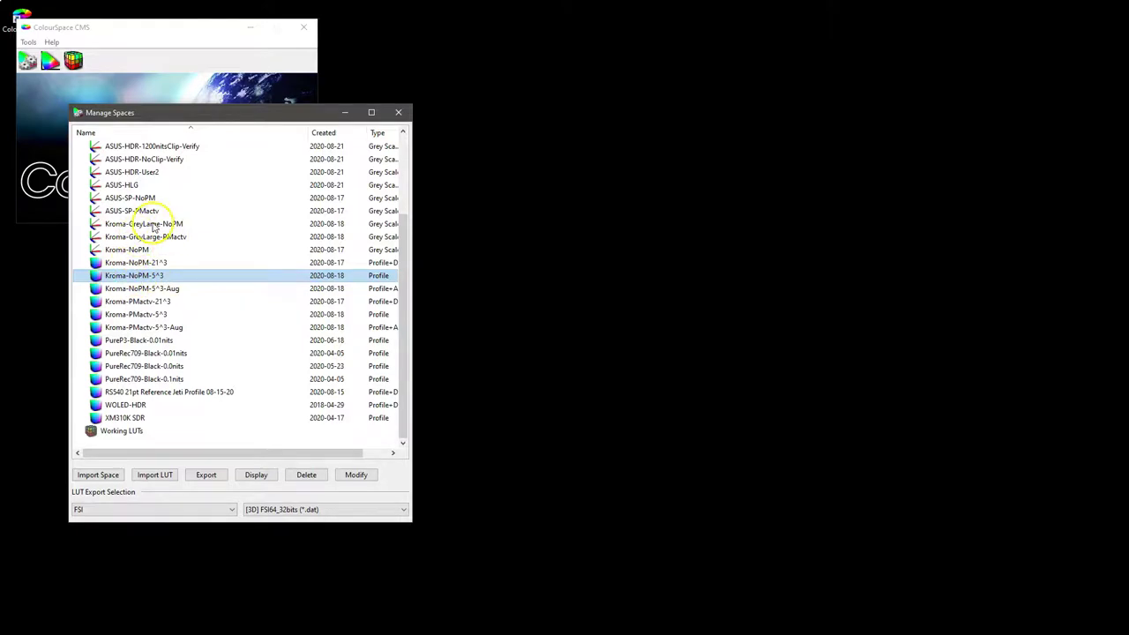
left_click(150, 224)
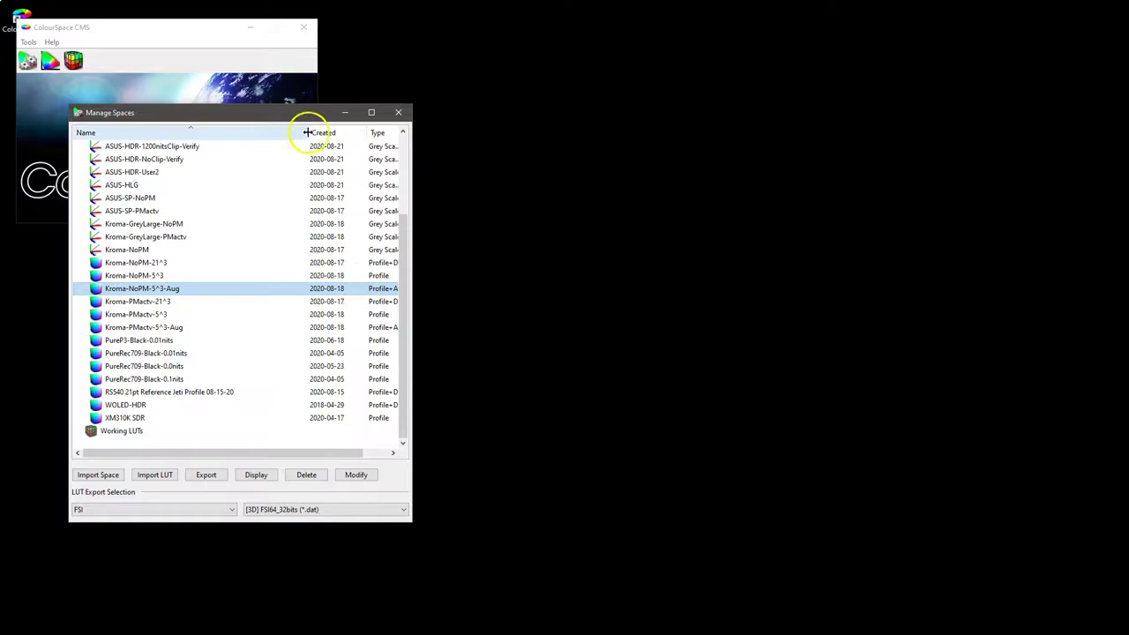
left_click_drag(307, 132, 264, 132)
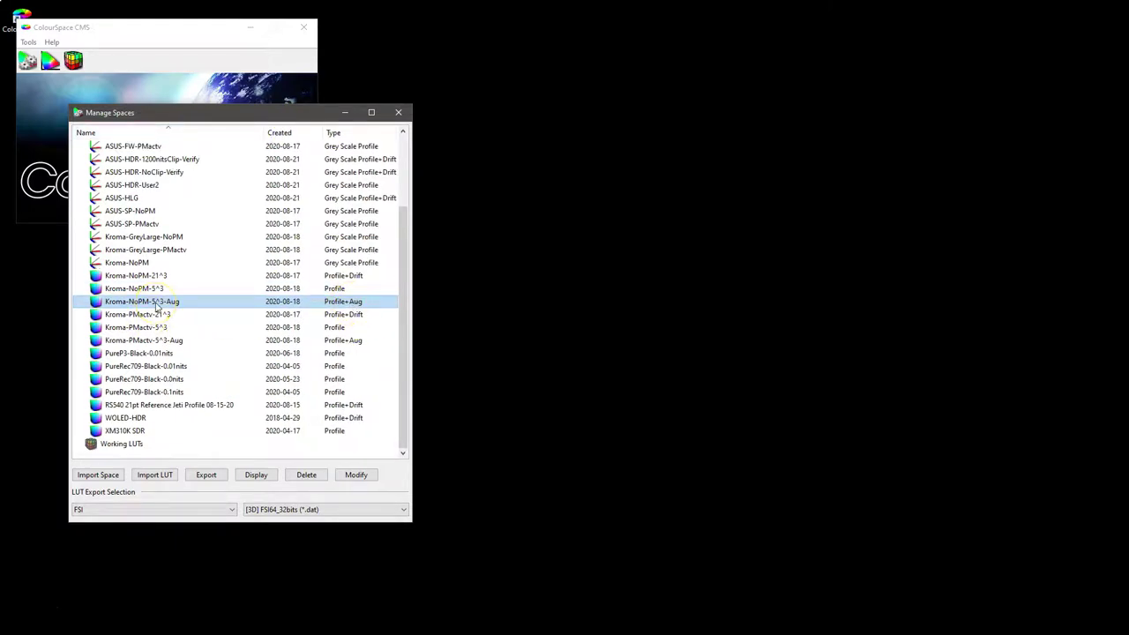
left_click(152, 289)
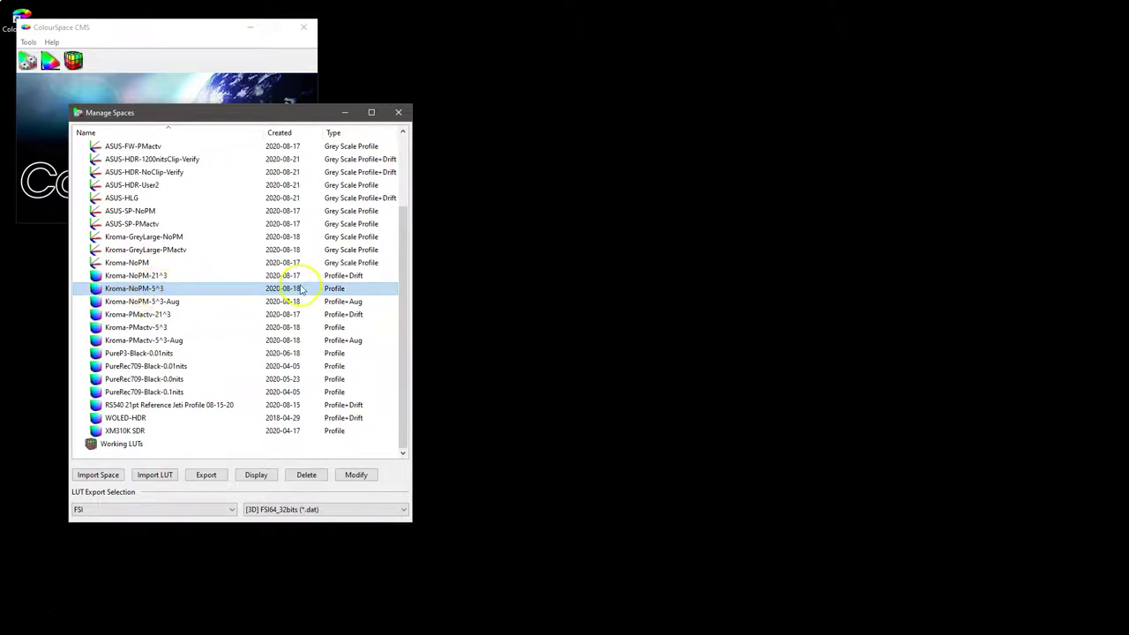
Augment Kroma-NoPM-5^3 with Kroma-GreyLarge-NoPM data and save it as Kroma-NoPM-5^3-Aug-NEW
left_click(357, 475)
left_click_drag(217, 15, 556, 125)
left_click(609, 198)
left_click(551, 204)
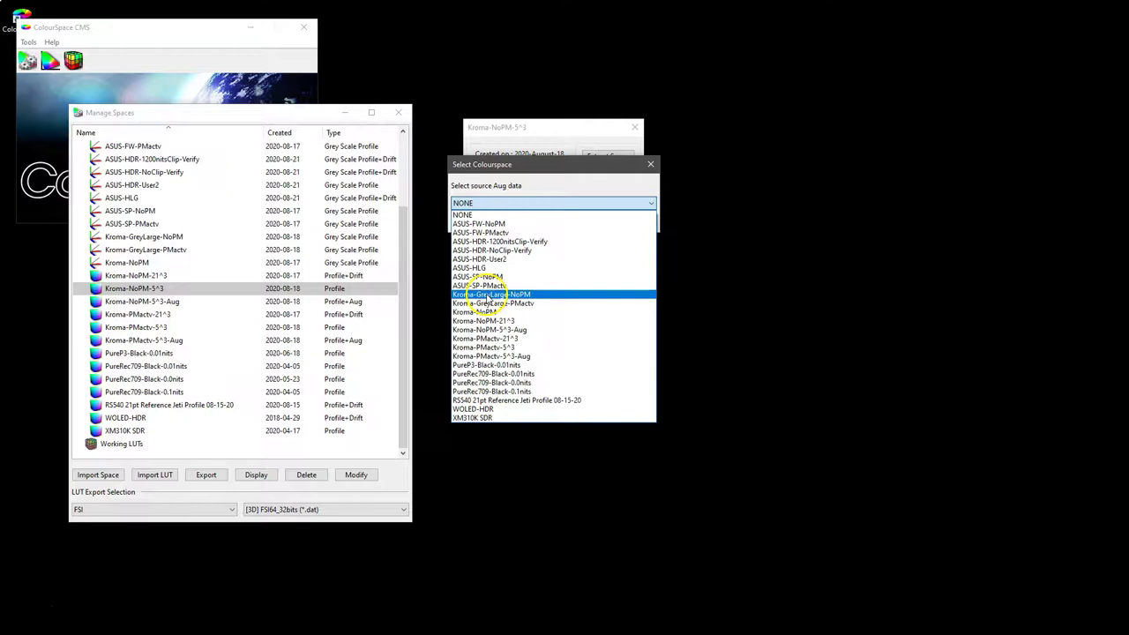
left_click(487, 297)
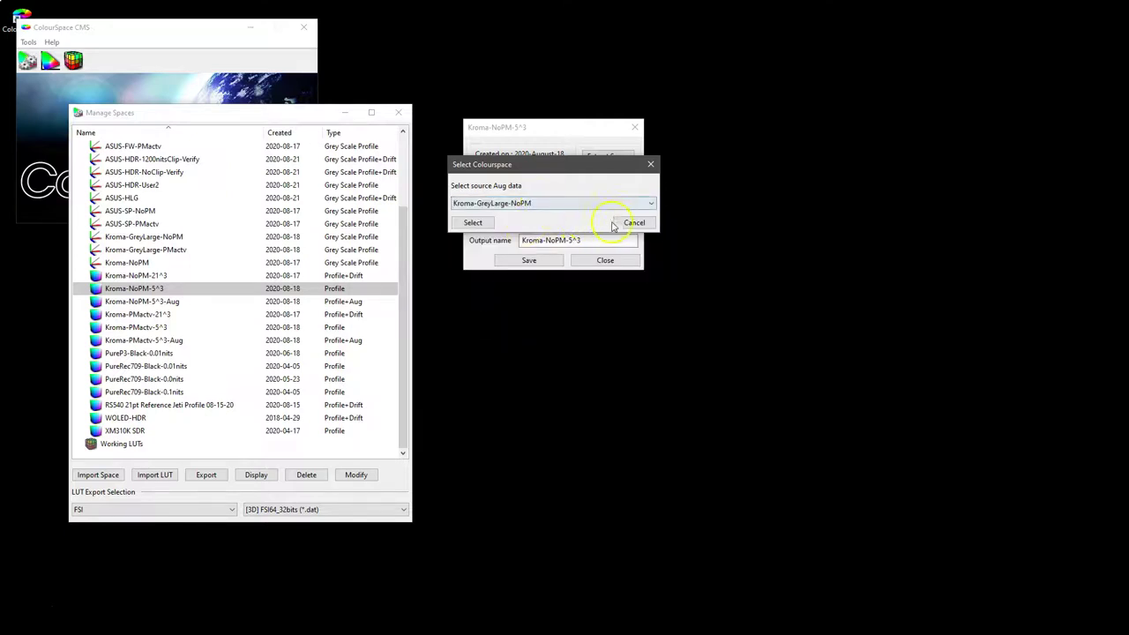
left_click(470, 222)
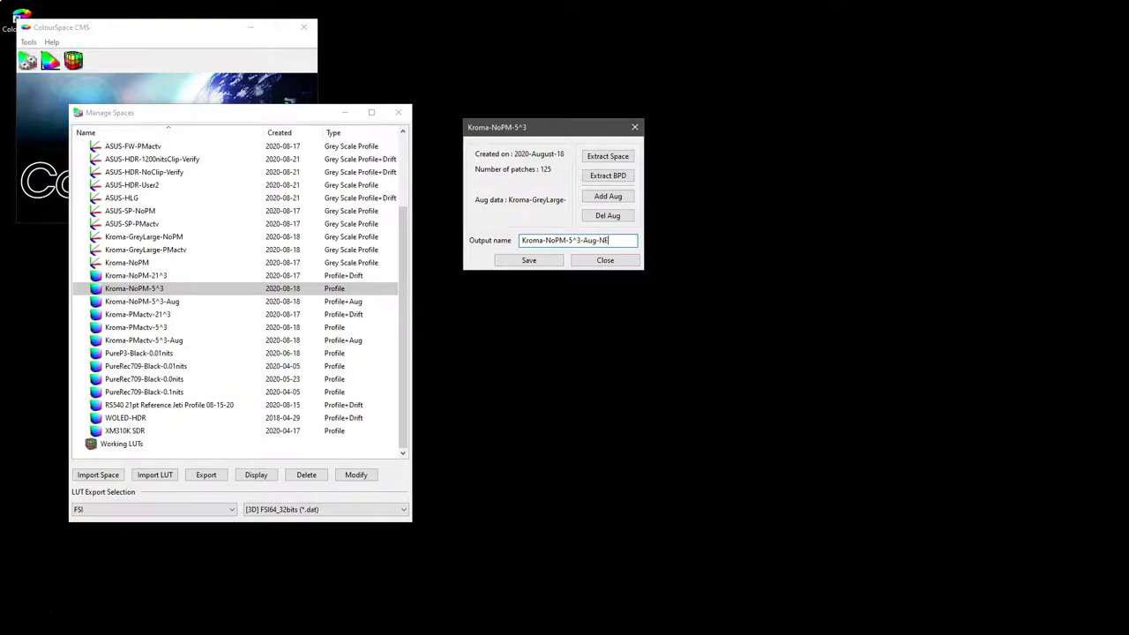
left_click(529, 261)
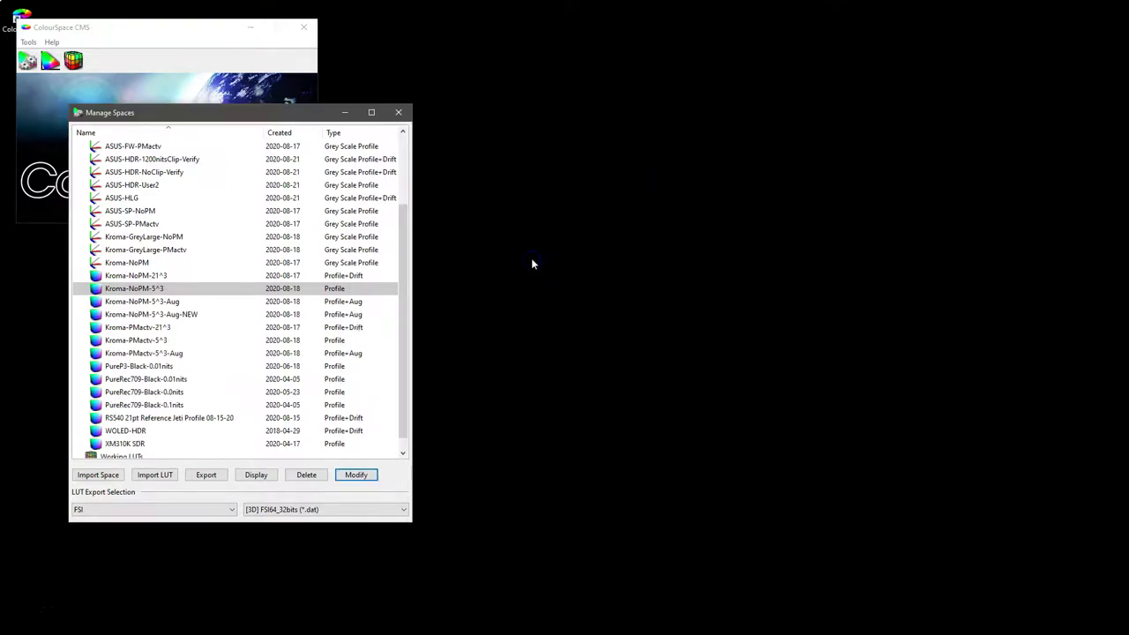
Export Kroma-NoPM-5^3-Aug-NEW to the Desktop as a .bcs file
left_click(167, 315)
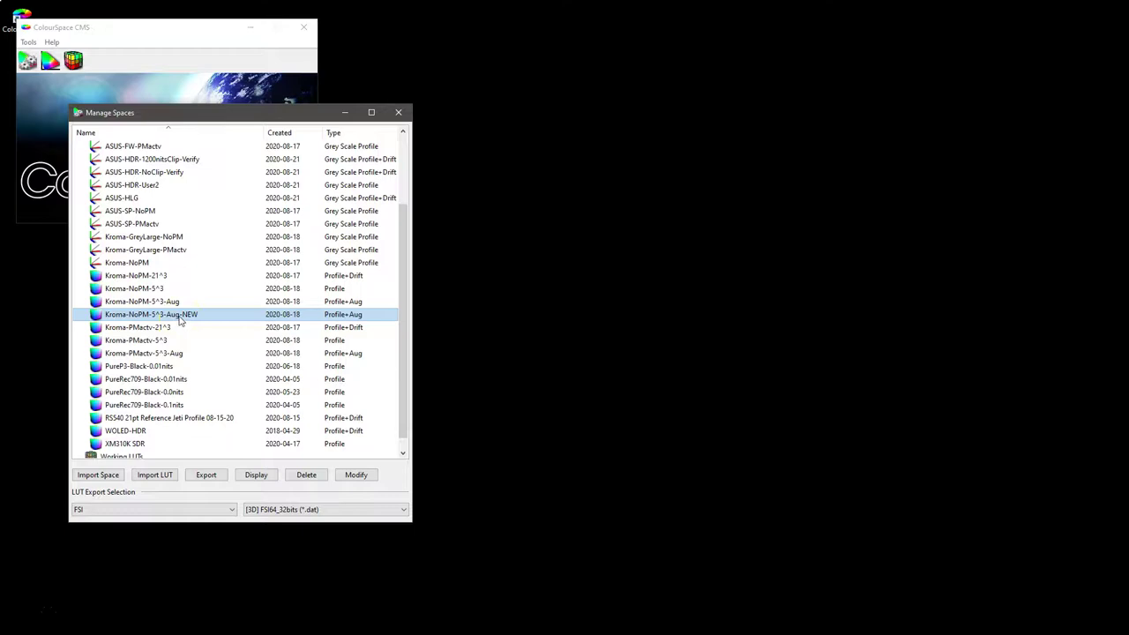
left_click(155, 290)
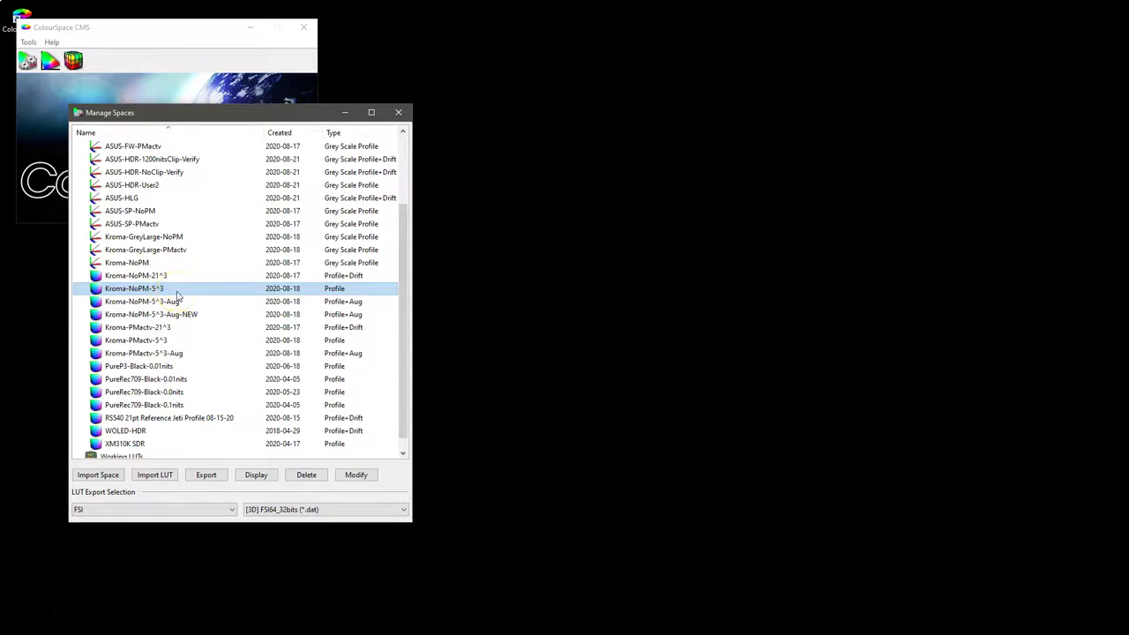
scroll(176, 365, "up", 3)
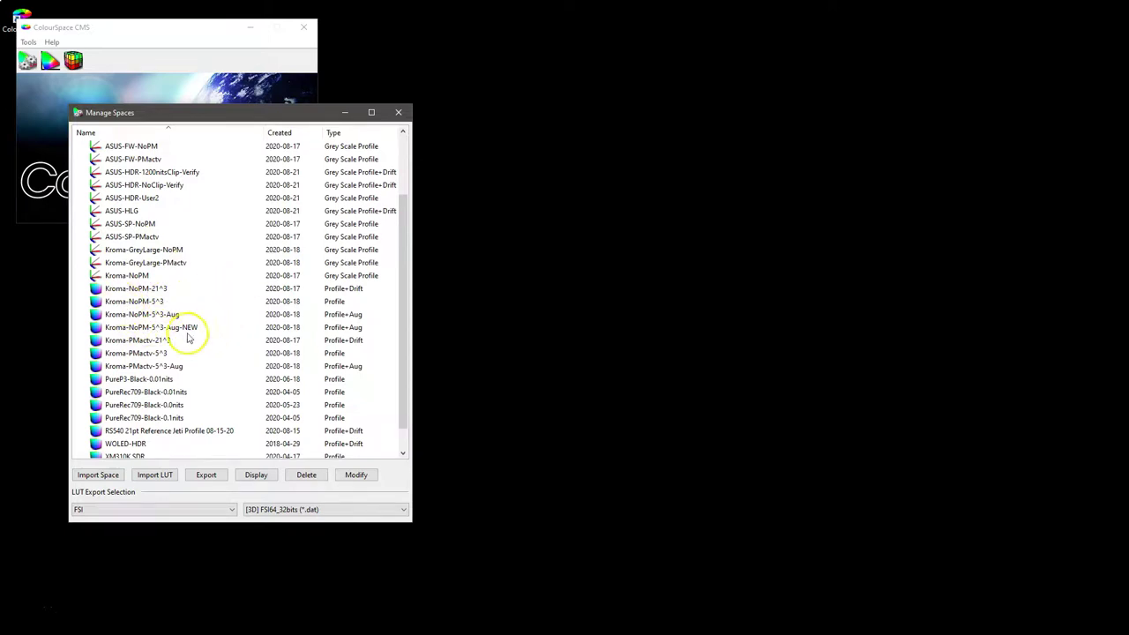
left_click(185, 328)
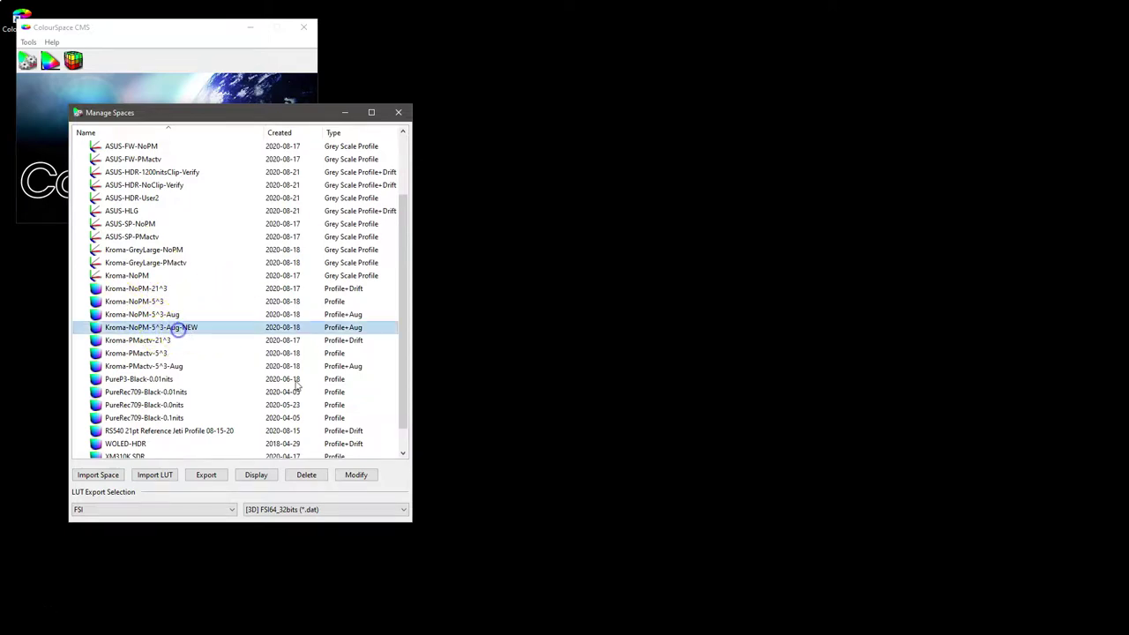
left_click(205, 475)
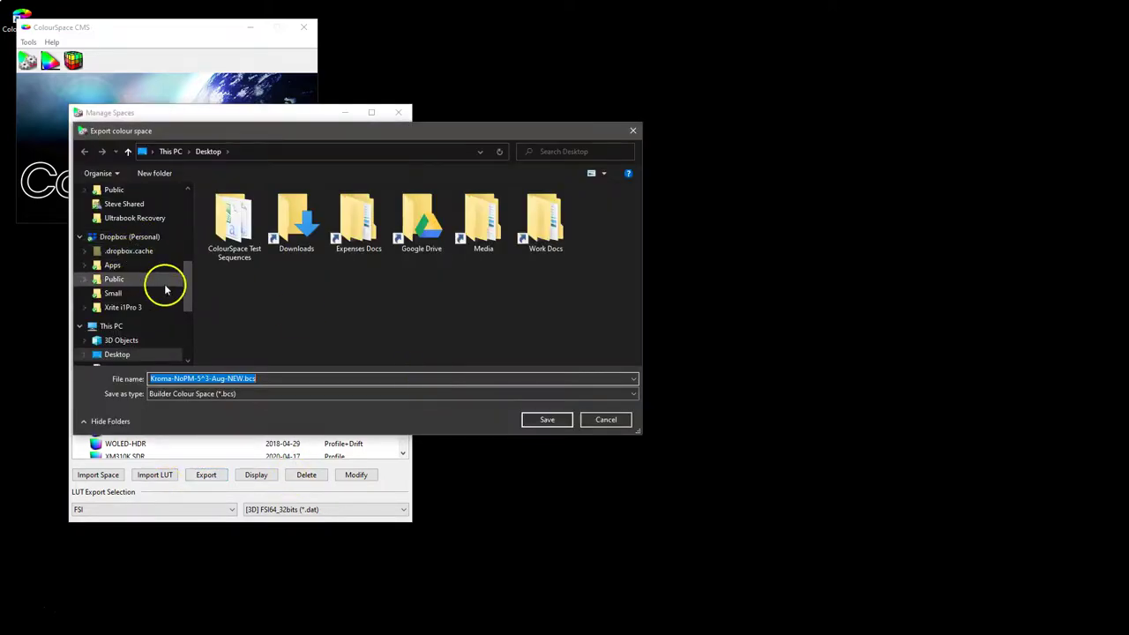
left_click(553, 420)
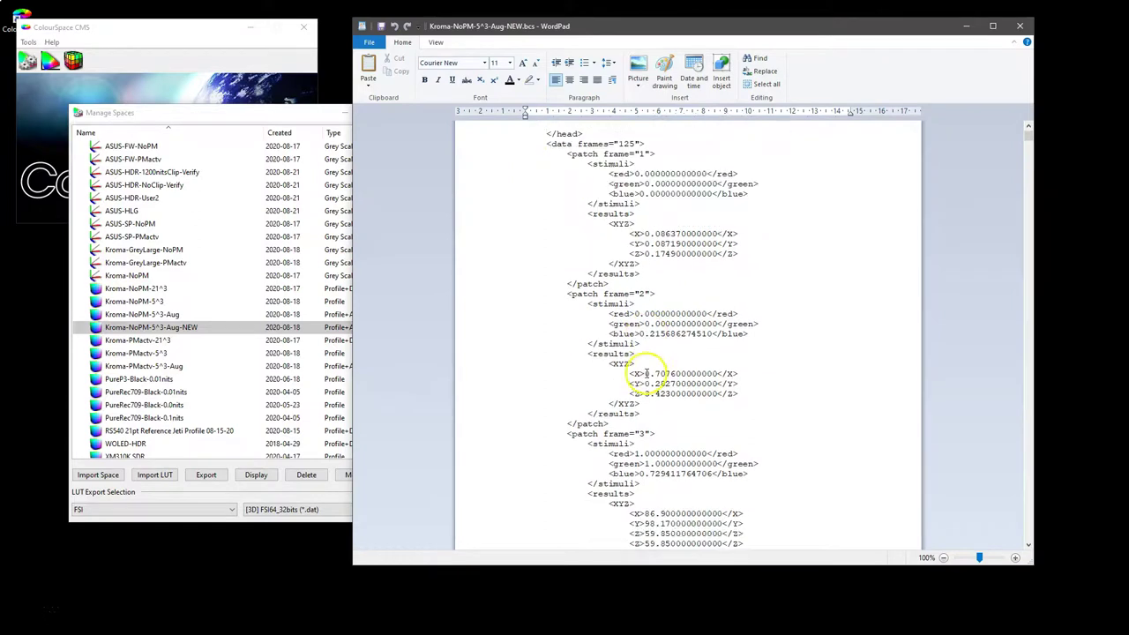
scroll(644, 371, "down", 3)
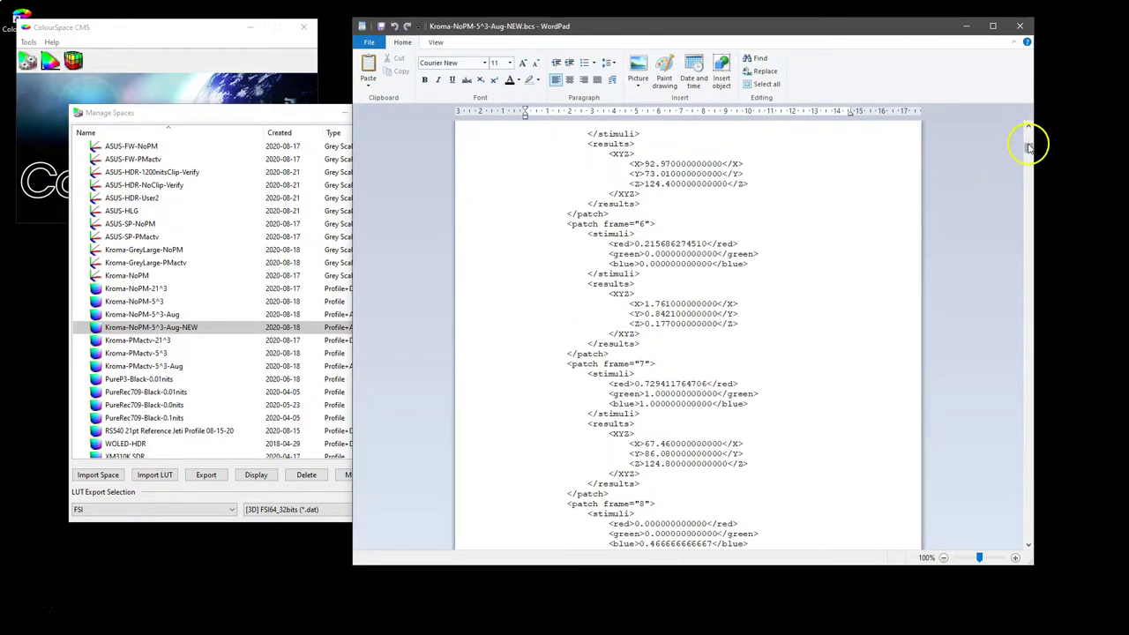
Scroll the .bcs XML past its 125 patches to the augmentData block, then close WordPad
left_click_drag(1028, 144, 1019, 223)
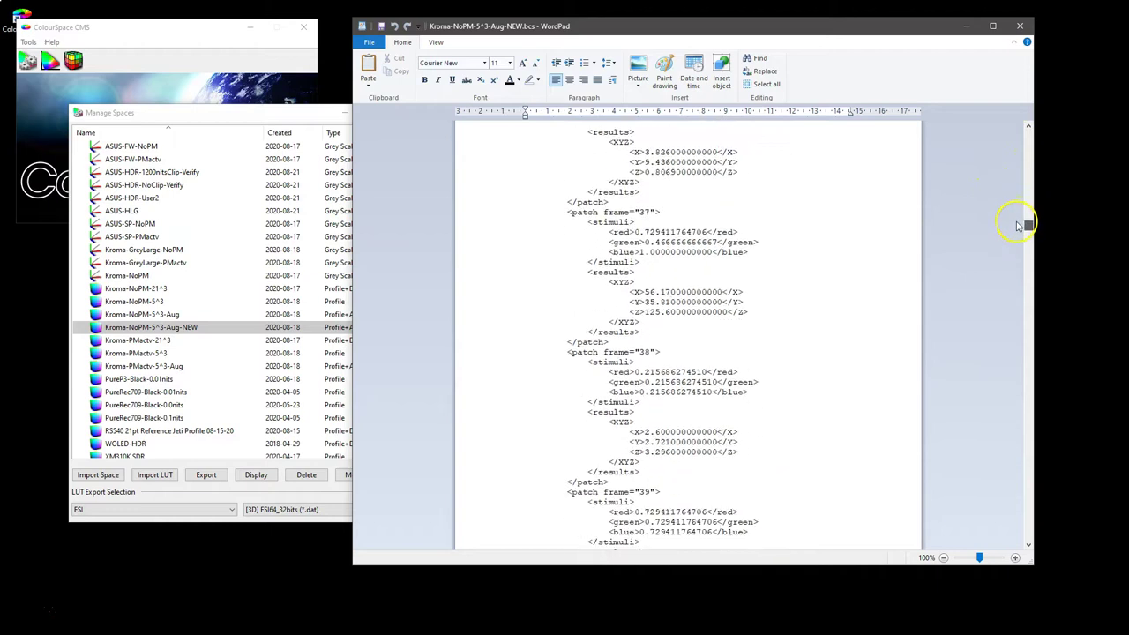
left_click_drag(1017, 226, 1024, 447)
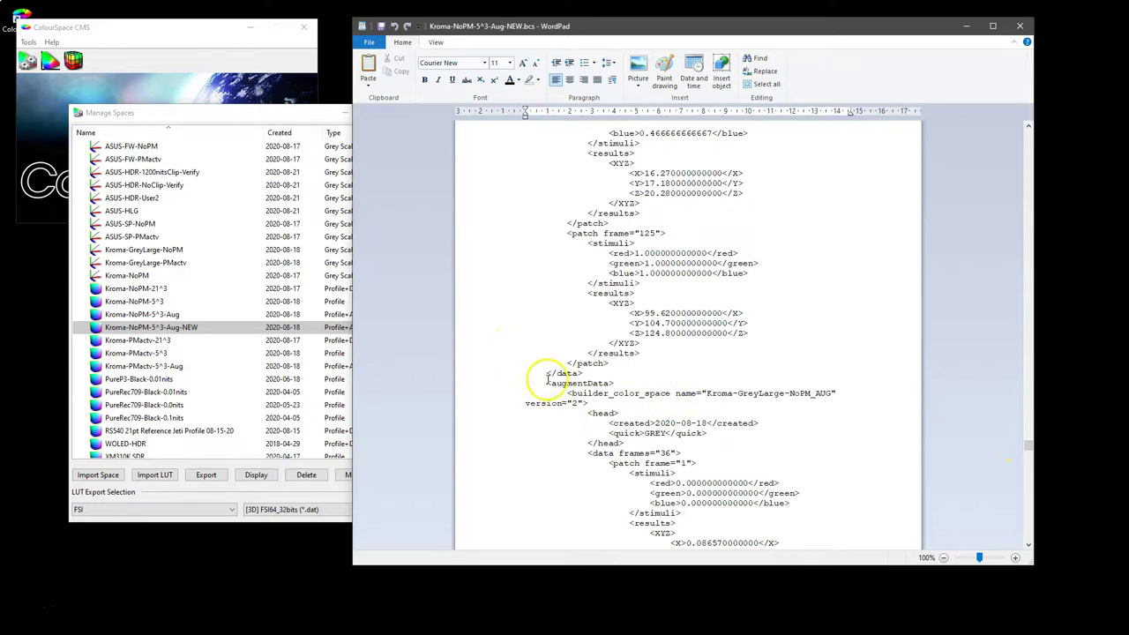
left_click_drag(534, 373, 615, 383)
scroll(657, 437, "down", 3)
scroll(657, 436, "down", 2)
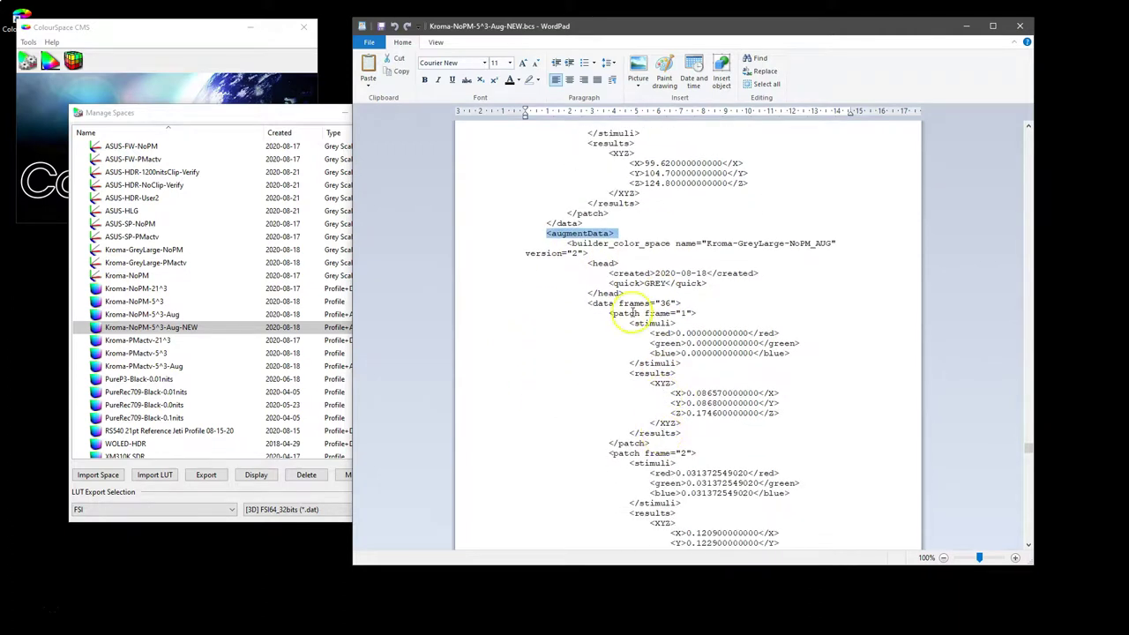
scroll(680, 360, "down", 15)
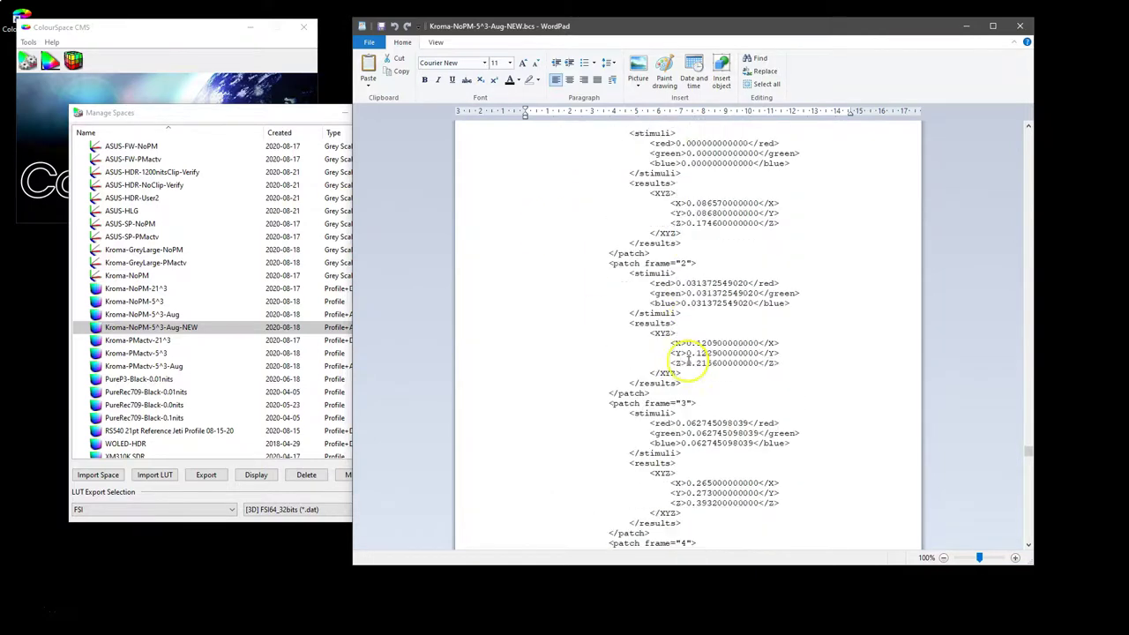
left_click_drag(1029, 457, 1023, 561)
scroll(697, 336, "up", 17)
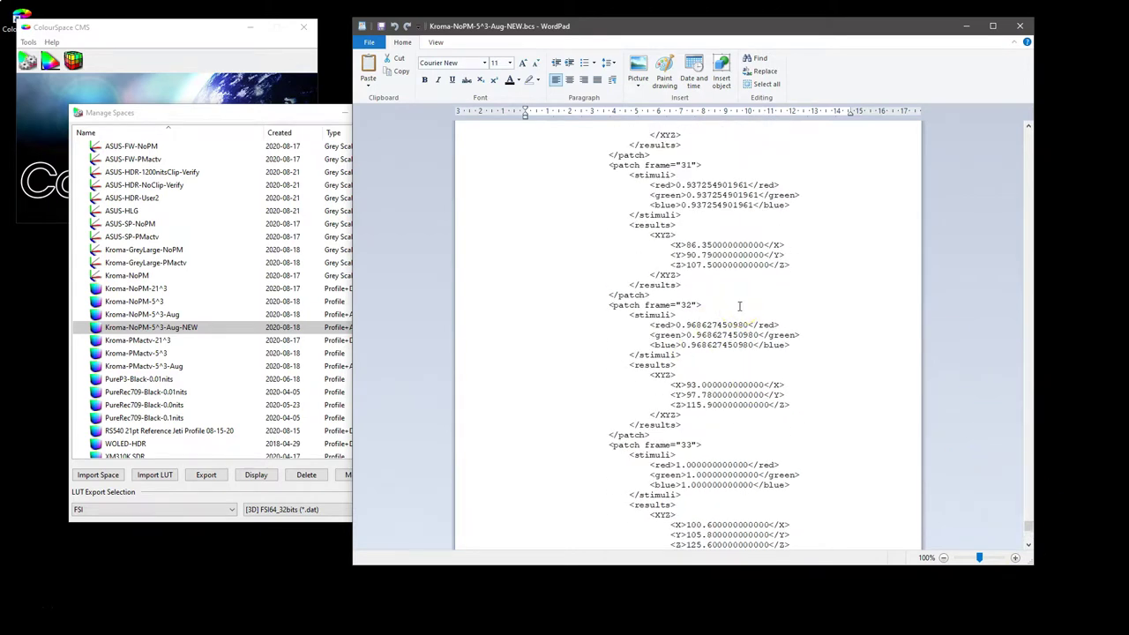
left_click(1020, 26)
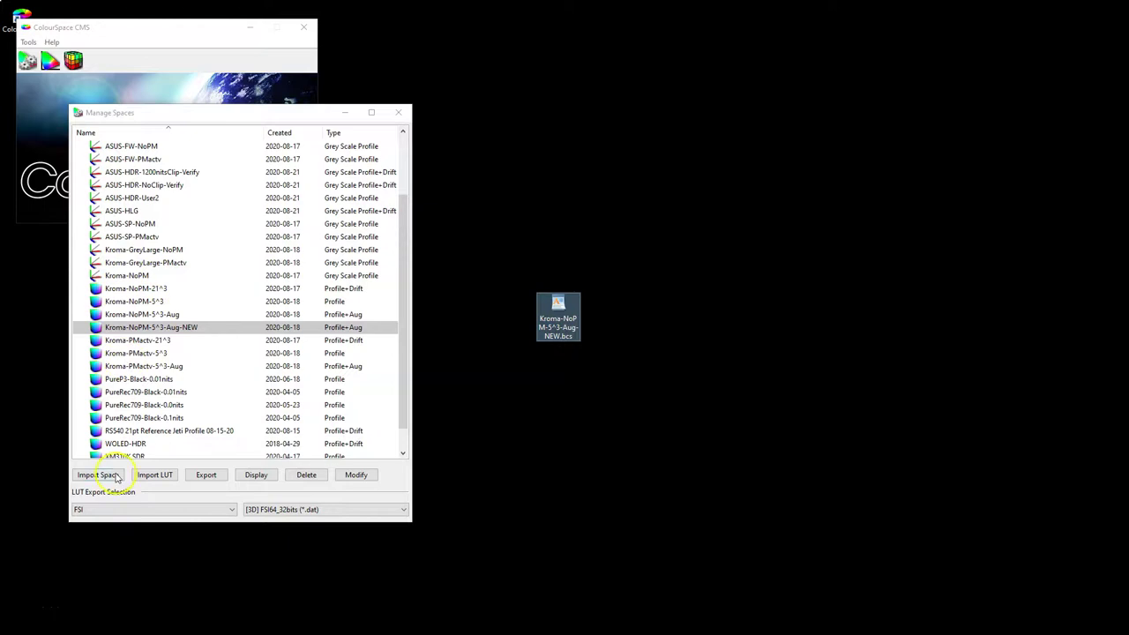
Cancel the space import and load film_emulation.3dl from the Desktop as a Working LUT
left_click(116, 477)
left_click(468, 225)
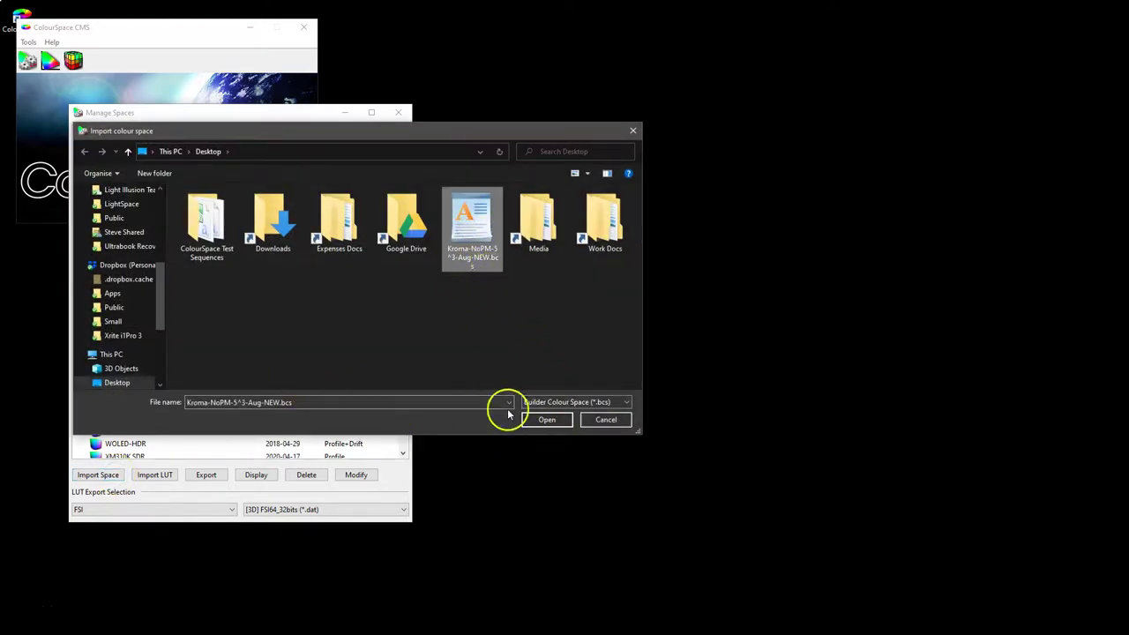
left_click(605, 420)
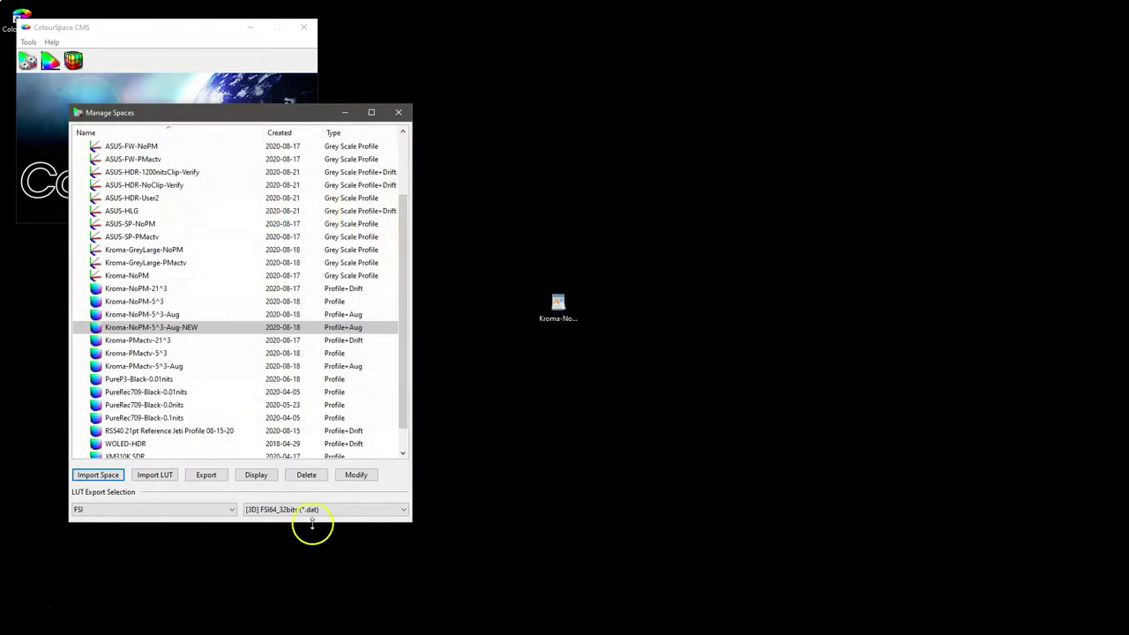
left_click_drag(562, 308, 146, 424)
scroll(141, 424, "up", 2)
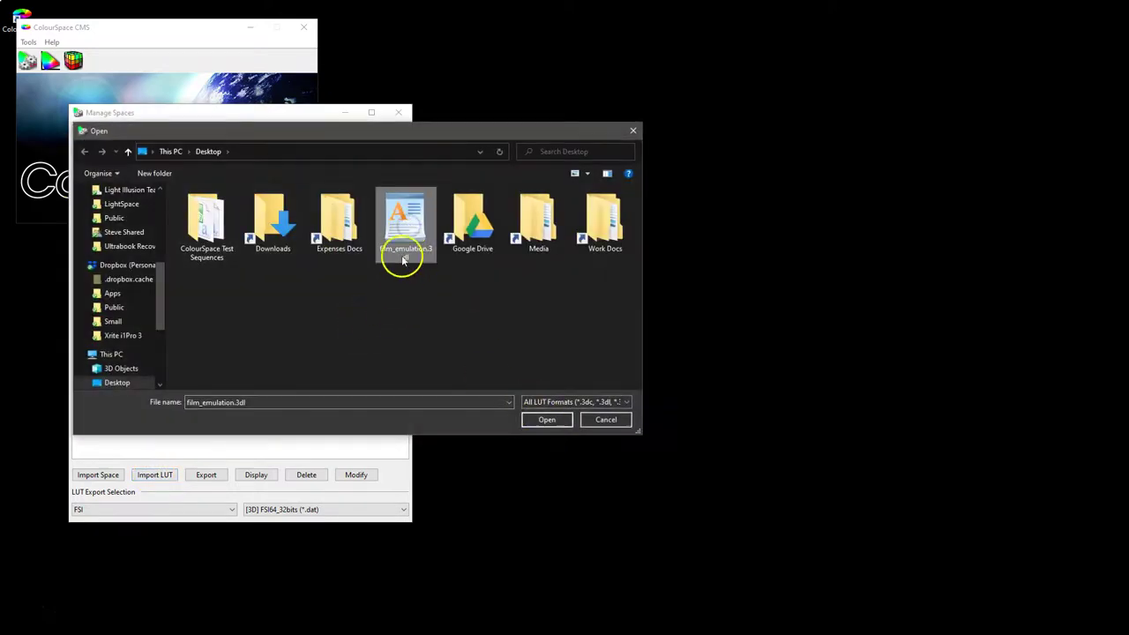
left_click(547, 419)
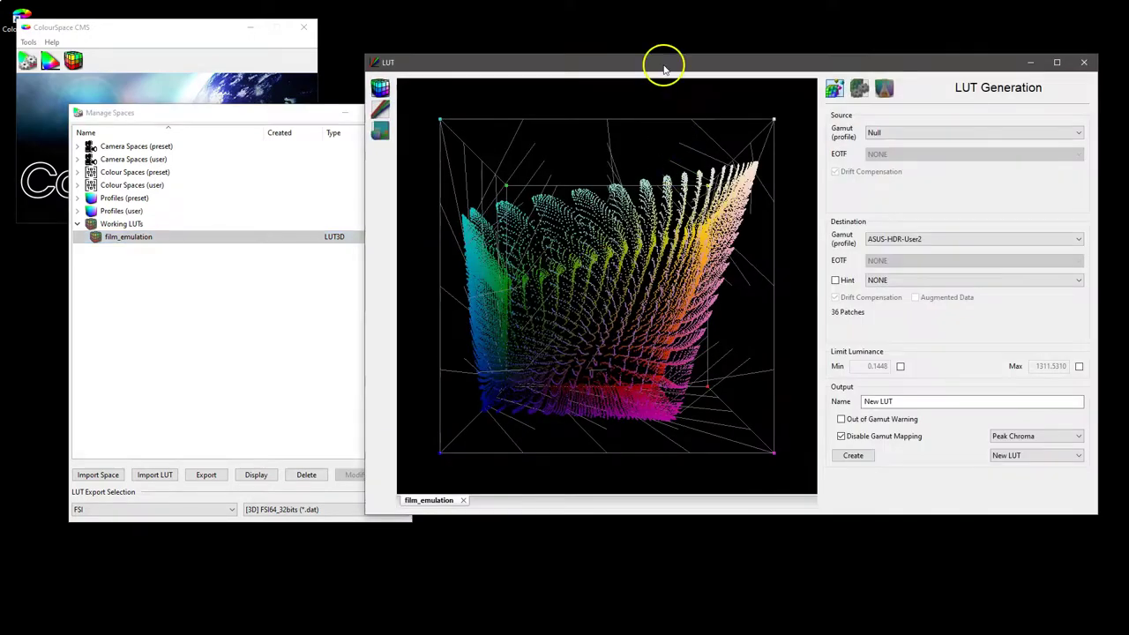
Inspect the film_emulation LUT's RGB curves and adjustment panel, then close the LUT window
left_click_drag(668, 64, 619, 67)
left_click_drag(557, 302, 327, 171)
left_click(333, 109)
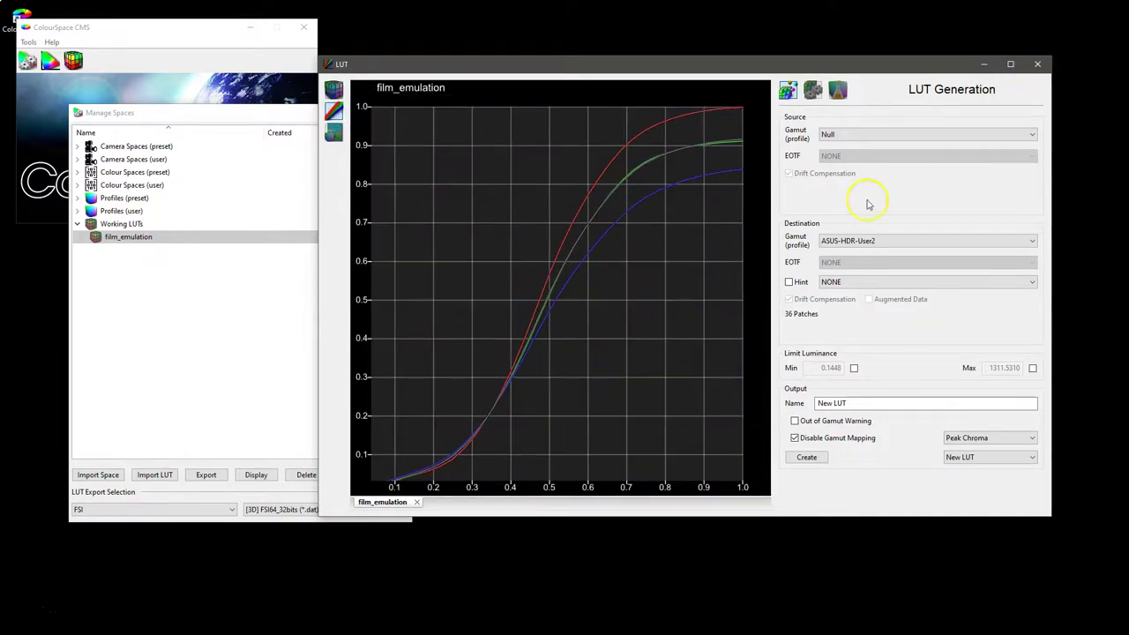
left_click(839, 93)
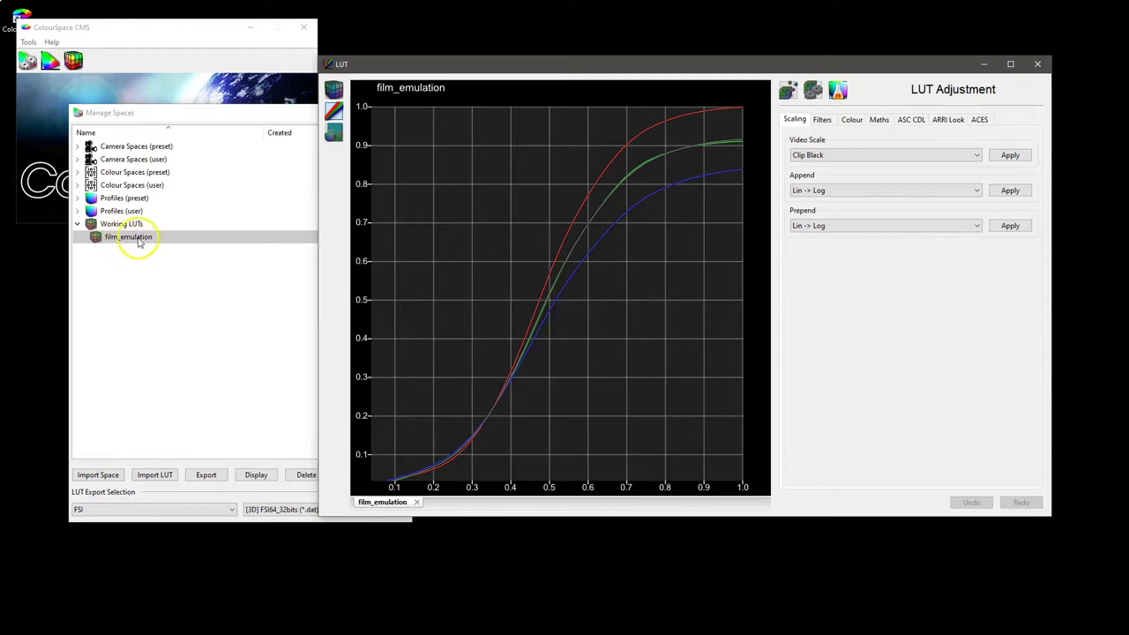
left_click(1037, 63)
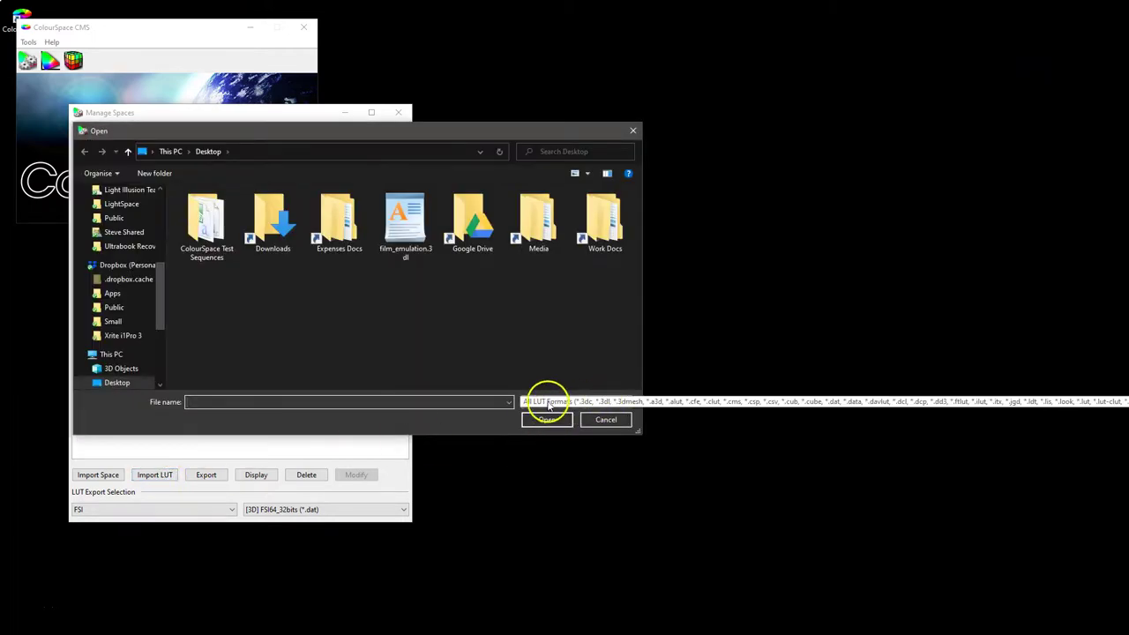
Import film_emulation_image.tif via All Image Formats and display it as a Working LUT3D
left_click(547, 402)
left_click(549, 424)
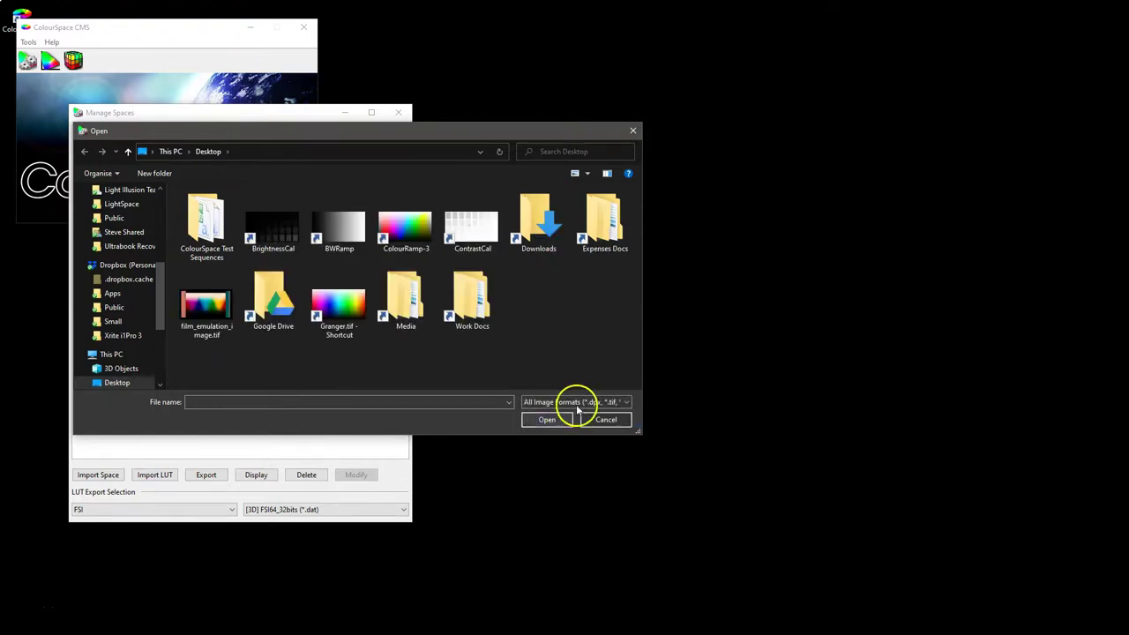
left_click(201, 309)
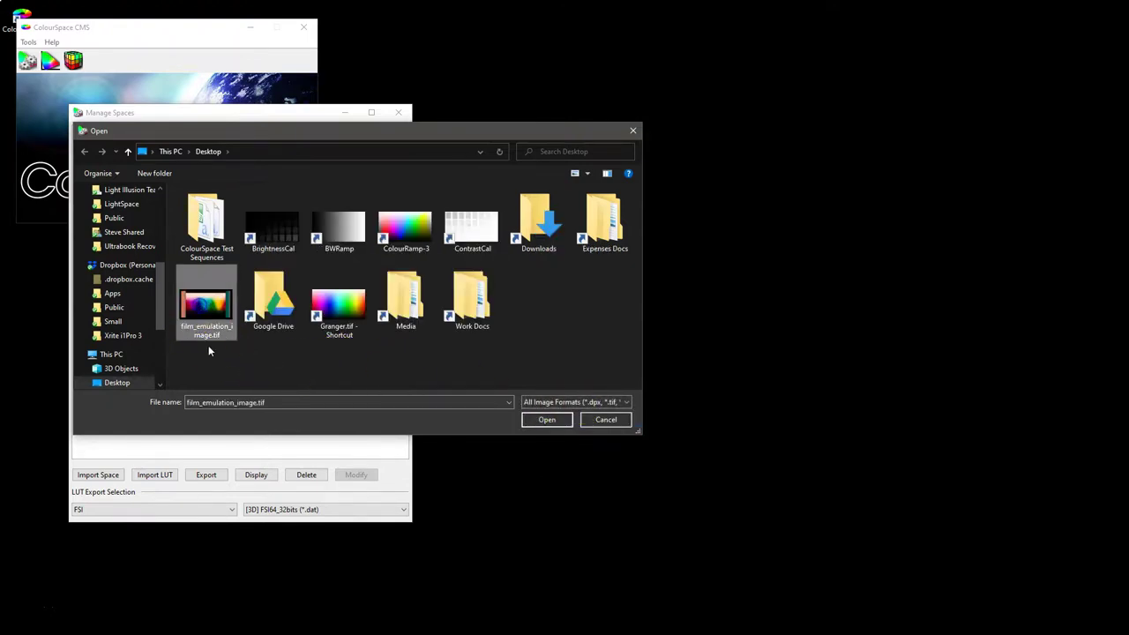
left_click(548, 422)
left_click(125, 252)
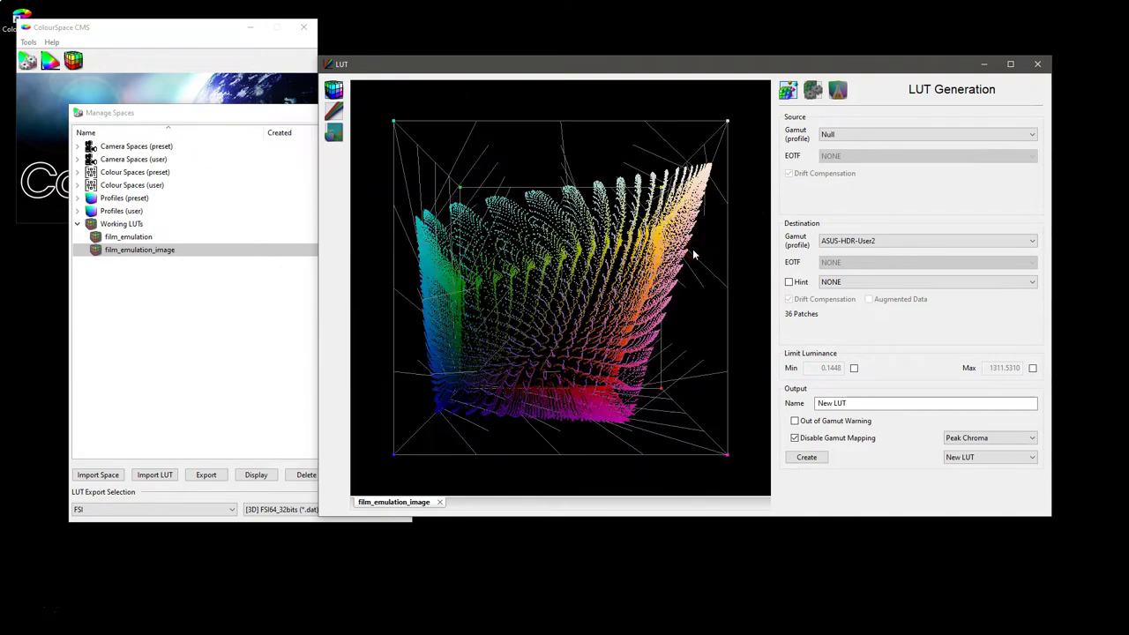
Begin exporting the film_emulation_image LUT as a LUT Image from LUT Management
left_click(813, 89)
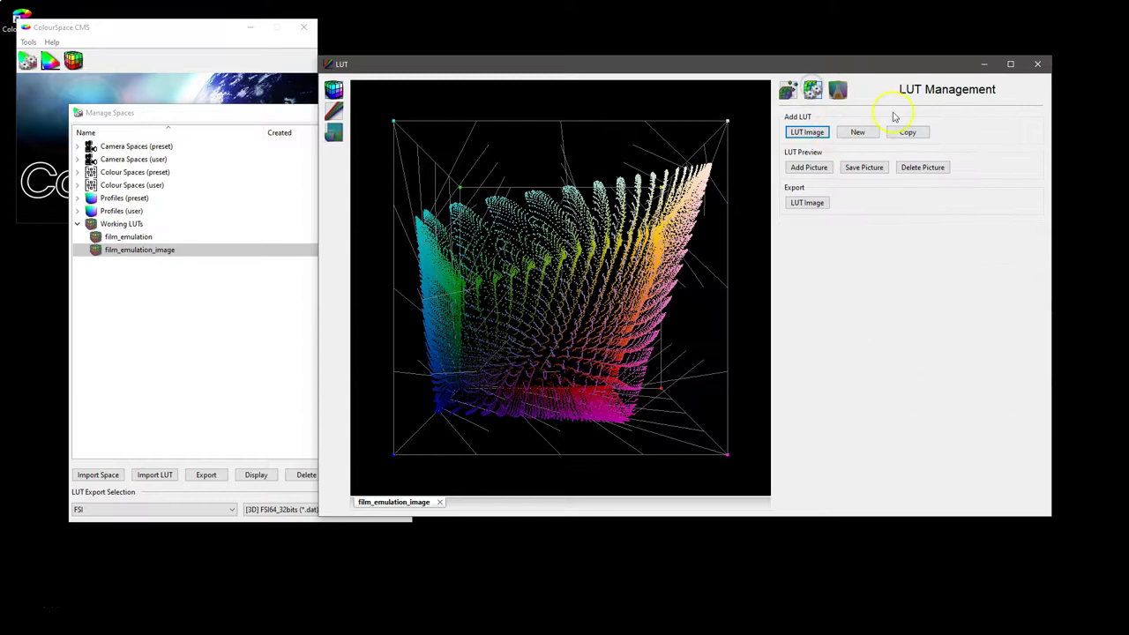
left_click(812, 204)
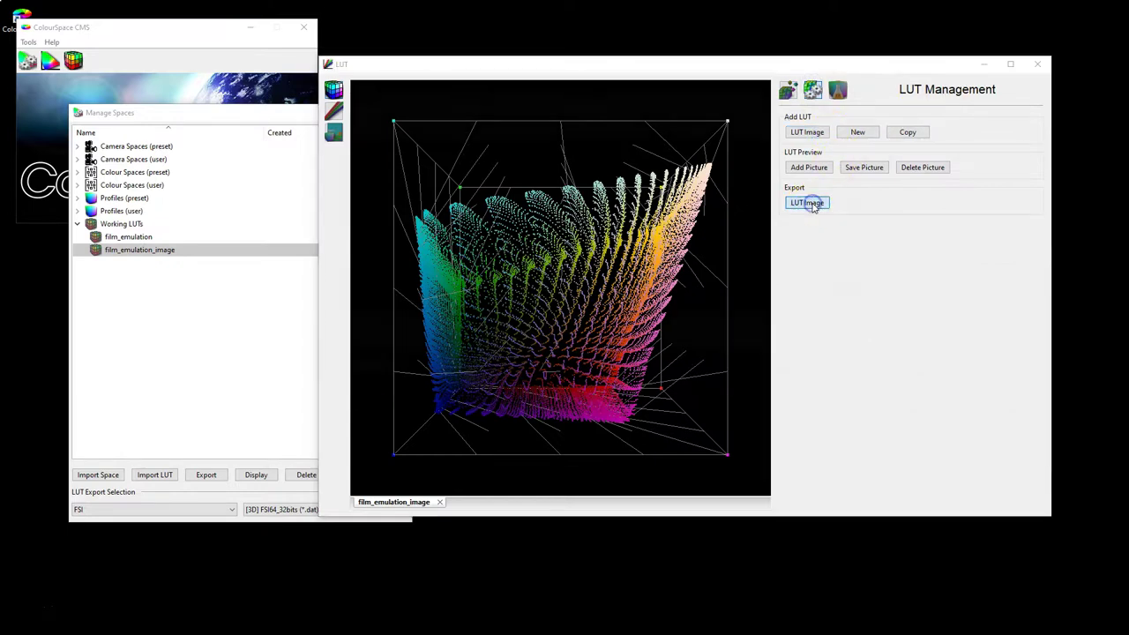
left_click_drag(610, 80, 588, 104)
scroll(537, 259, "down", 5)
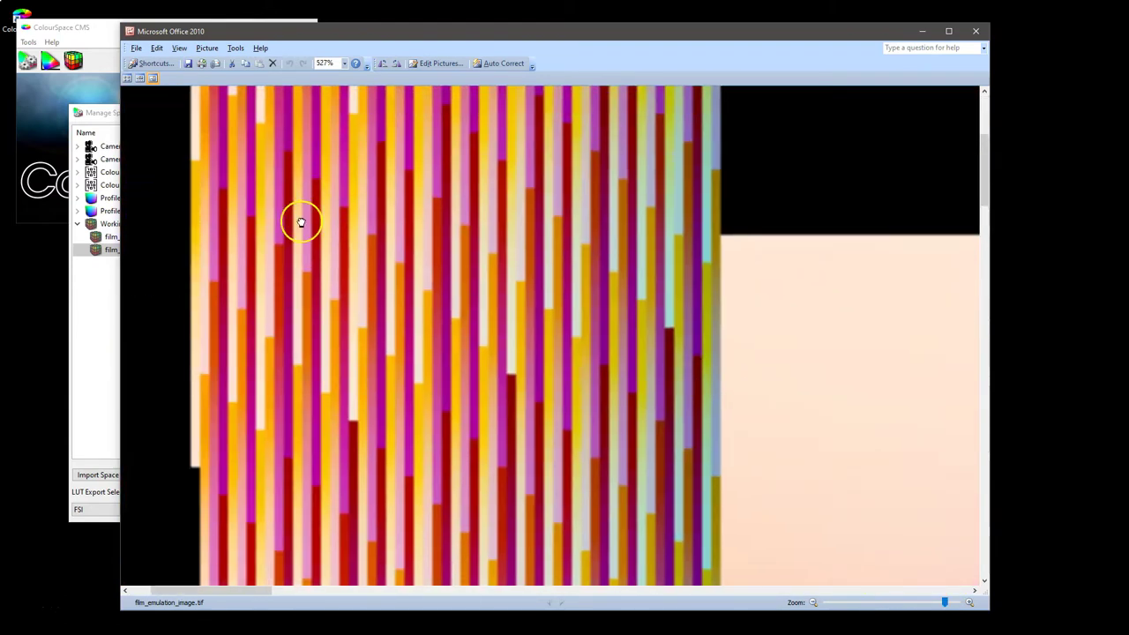
Pan to the top-left corner of the zoomed film_emulation_image.tif stripe pattern
left_click_drag(300, 223, 350, 365)
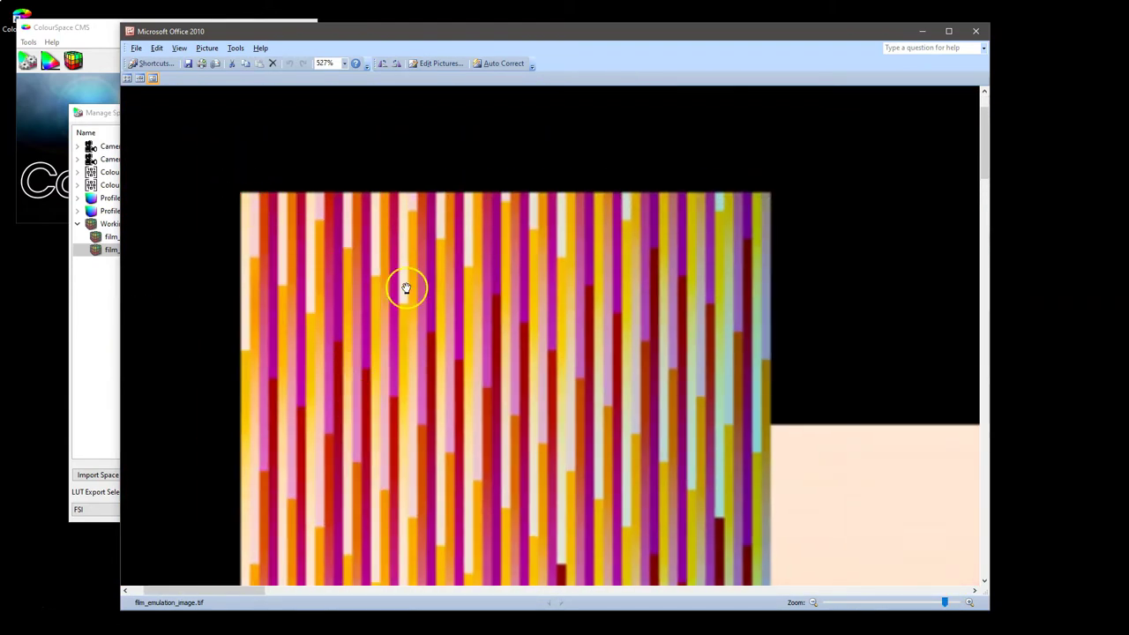